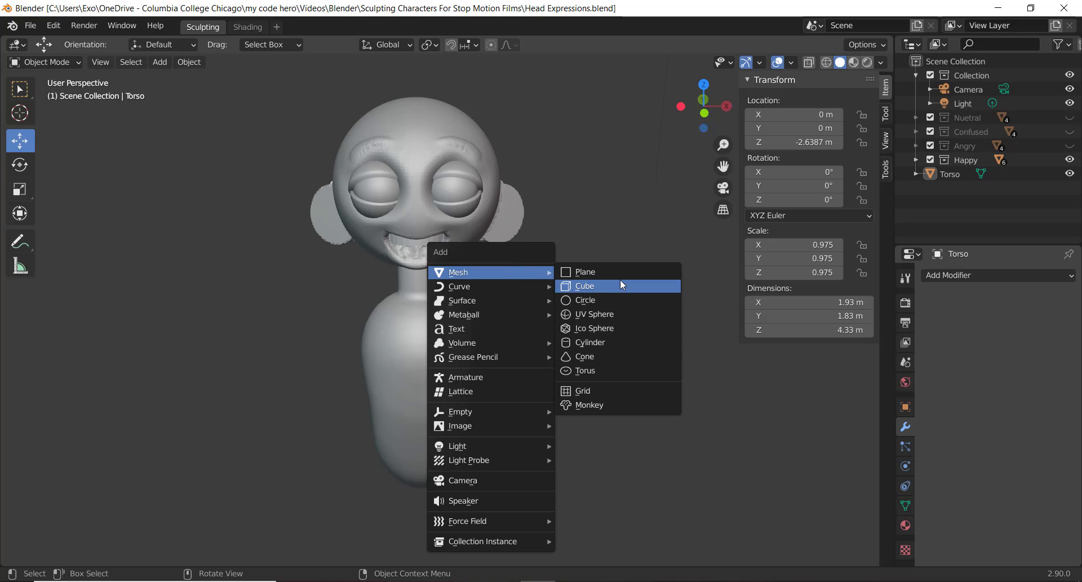
Add a UV sphere, place it beside the upper torso, and scale it down to about 1.19 m across.
click(618, 312)
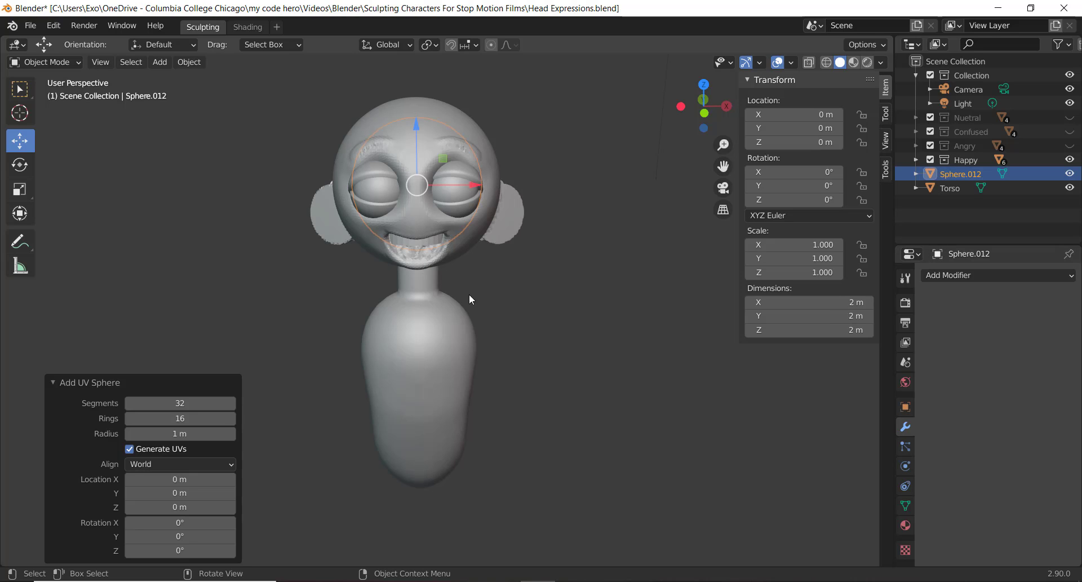
middle_drag(472, 298, 462, 258)
key(g)
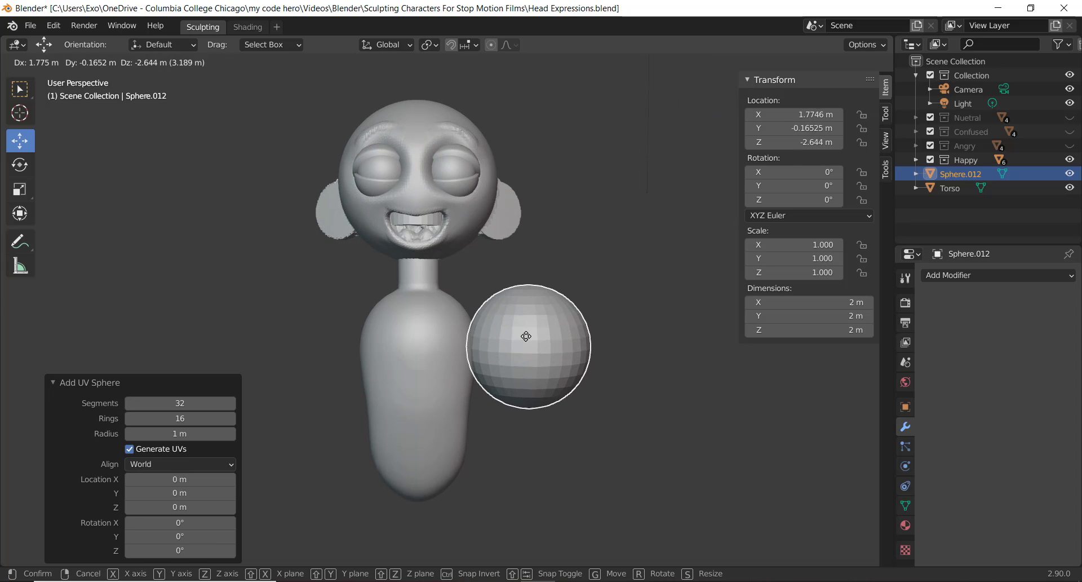
click(538, 371)
key(s)
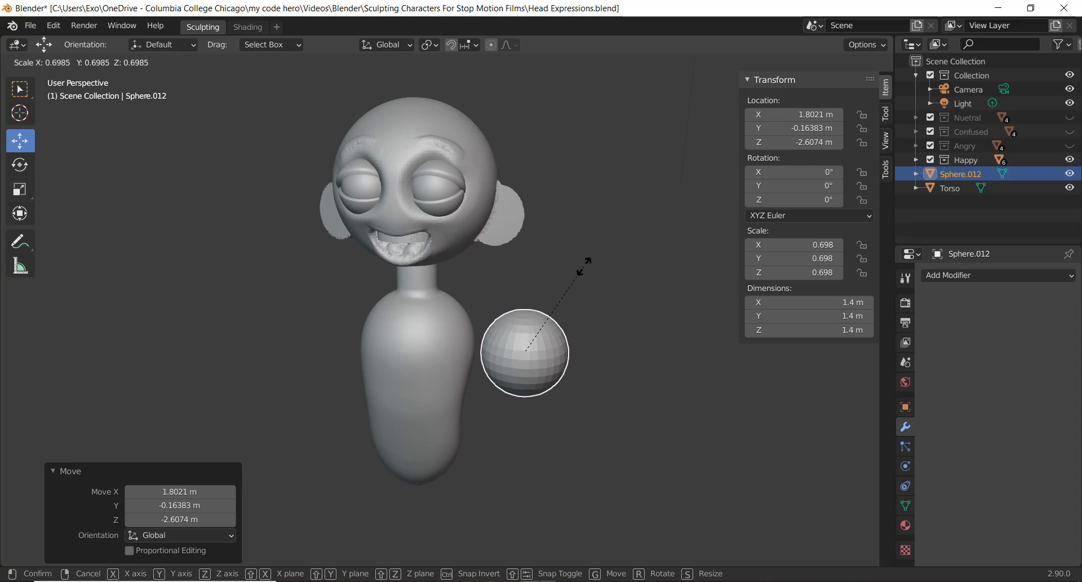
click(559, 283)
middle_drag(559, 283, 528, 288)
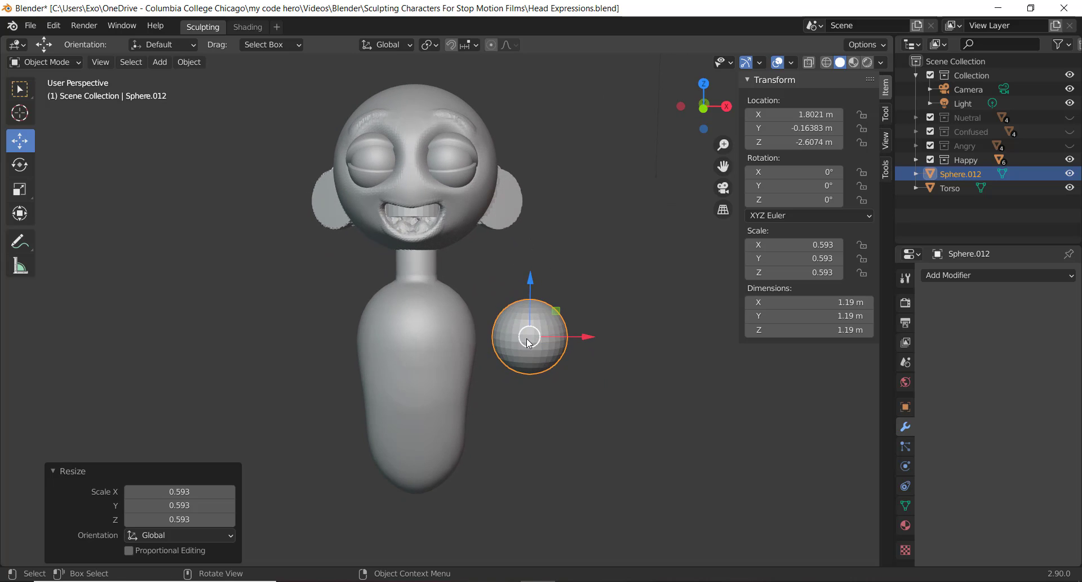
Shrink the shoulder sphere to about 1.12 m and move it closer to the torso, to about X 1.65 m, Z -2.56 m.
drag(529, 343, 518, 332)
middle_drag(519, 331, 539, 309)
shift+middle_drag(516, 366, 503, 315)
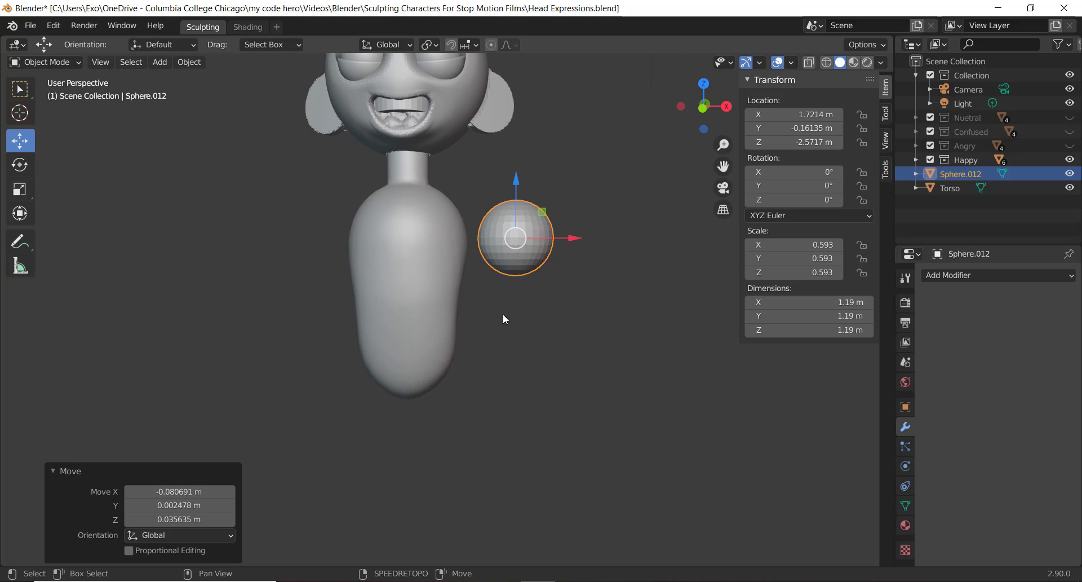
key(s)
click(597, 187)
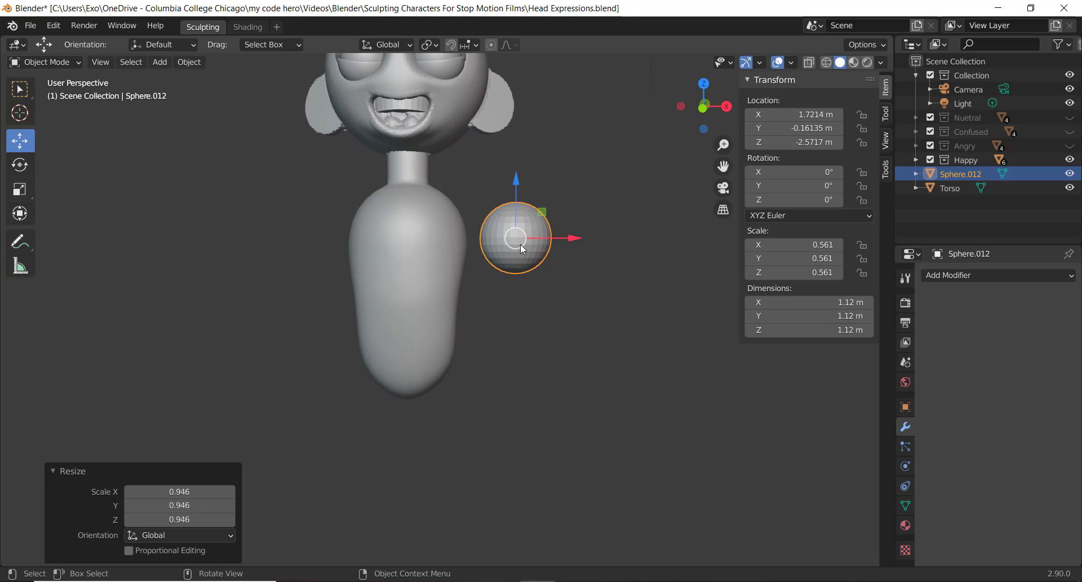
drag(520, 245, 519, 249)
Add a cylinder and place it below the shoulder sphere at about X 1.92 m, Y -0.22 m, Z -3.74 m.
key(shift+a)
mouse_move(583, 273)
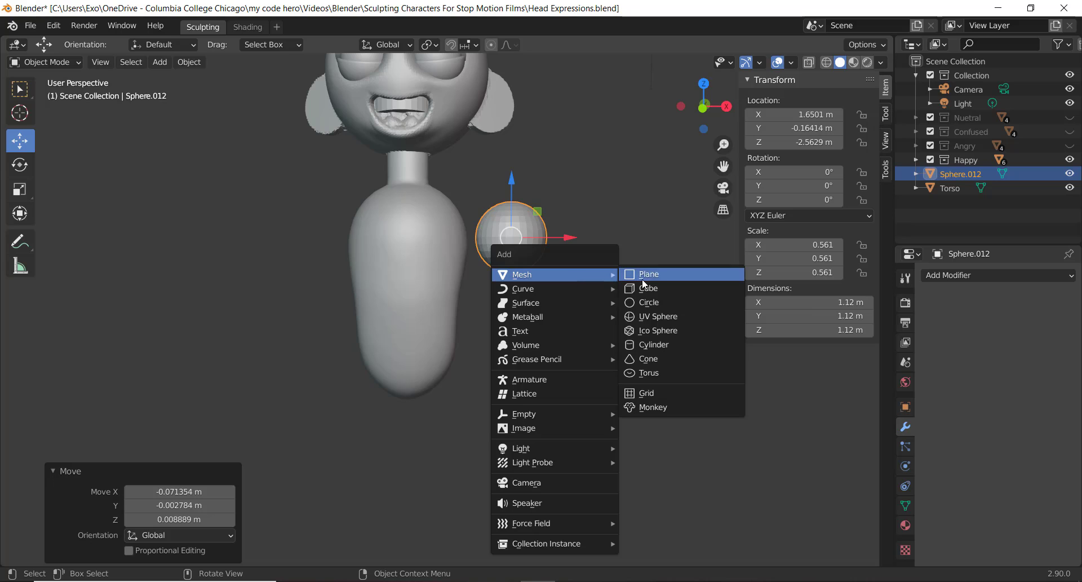
click(662, 343)
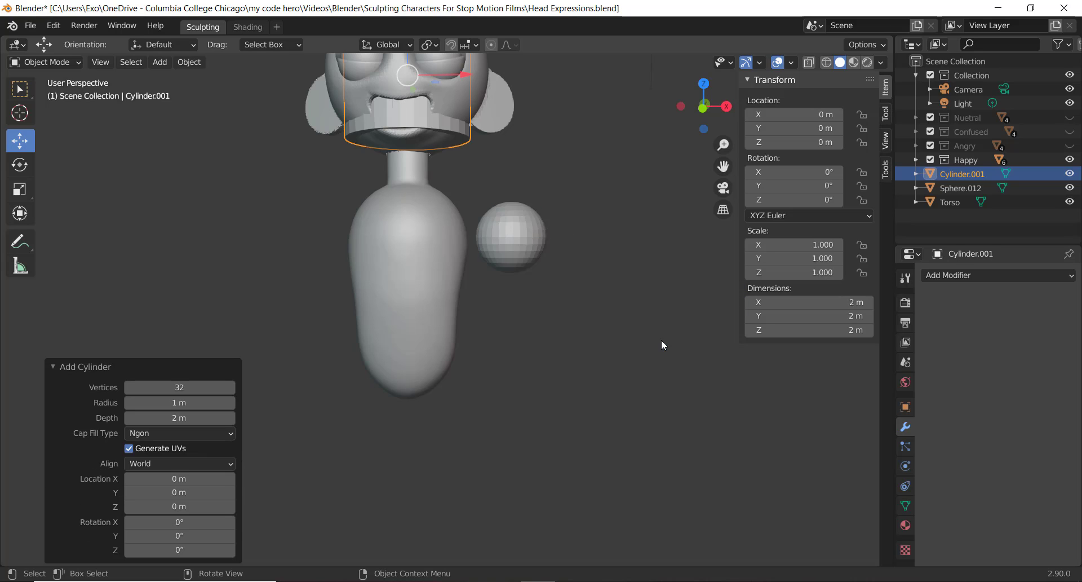
key(g)
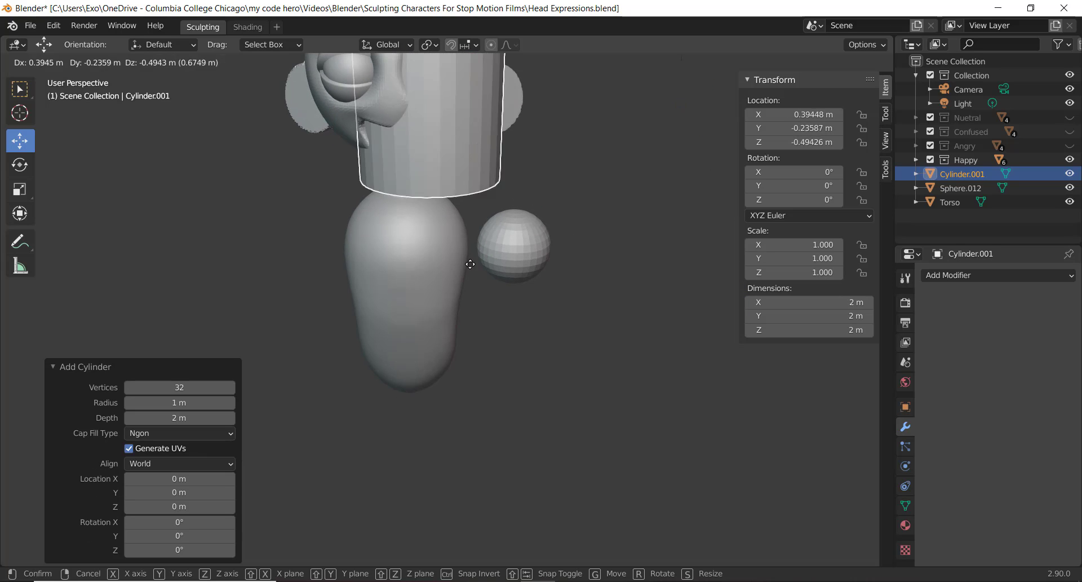
click(602, 337)
middle_drag(601, 333, 361, 296)
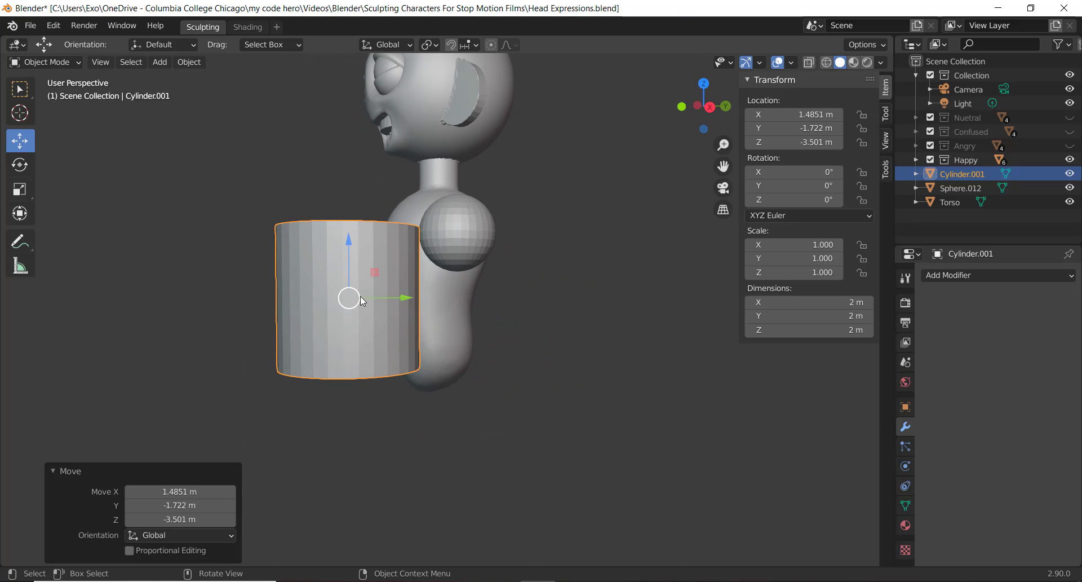
key(g)
click(488, 317)
Scale the cylinder down to about 0.91 m wide and stretch it along Z to about 2.03 m long.
key(s)
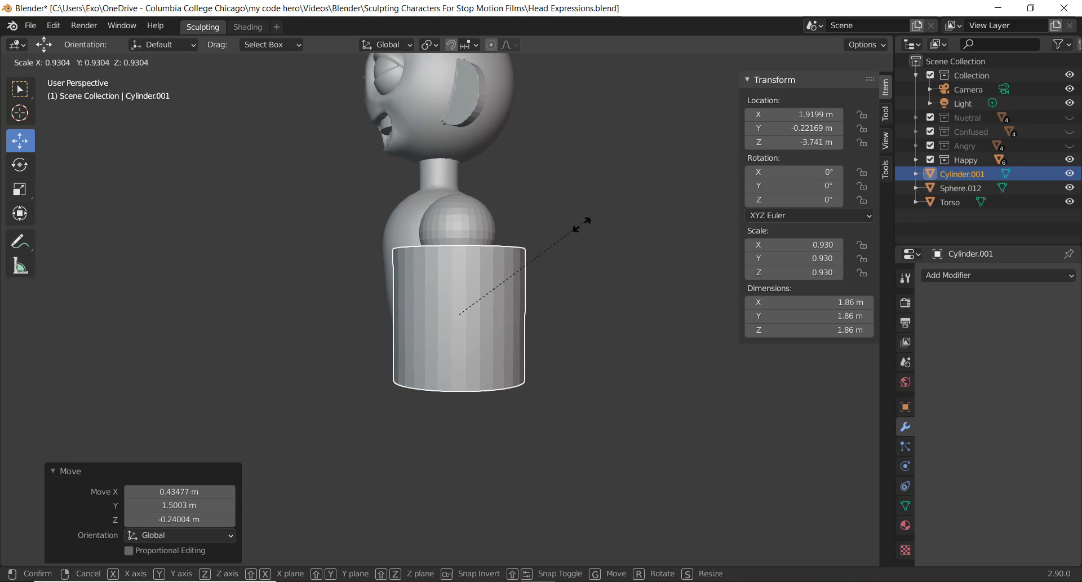
click(540, 289)
key(s)
key(z)
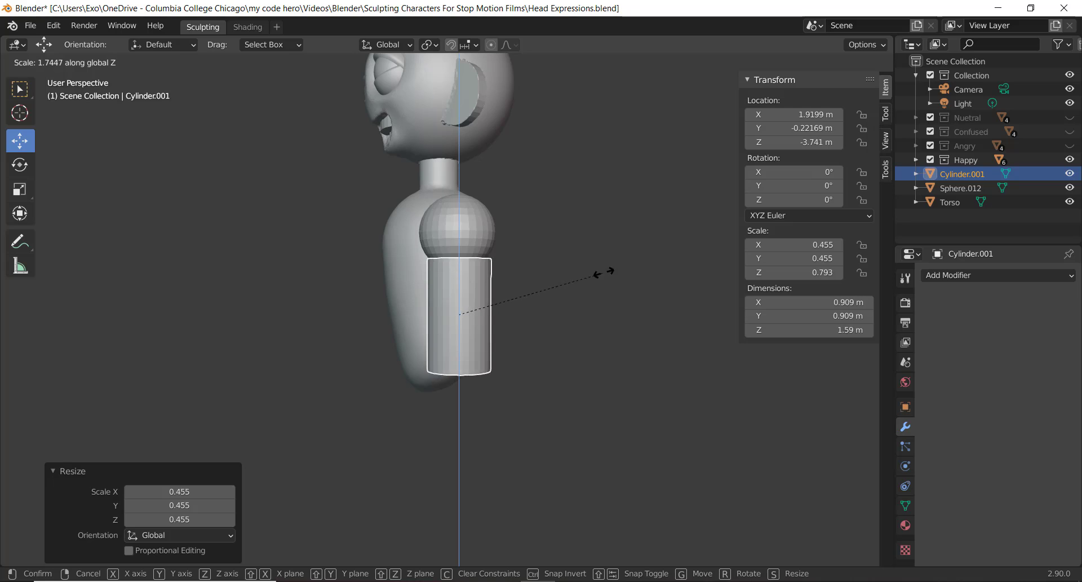
click(642, 254)
Center the cylinder under the shoulder sphere at X about 1.66 m and scale it down to about 0.79 m wide.
middle_drag(643, 254, 623, 267)
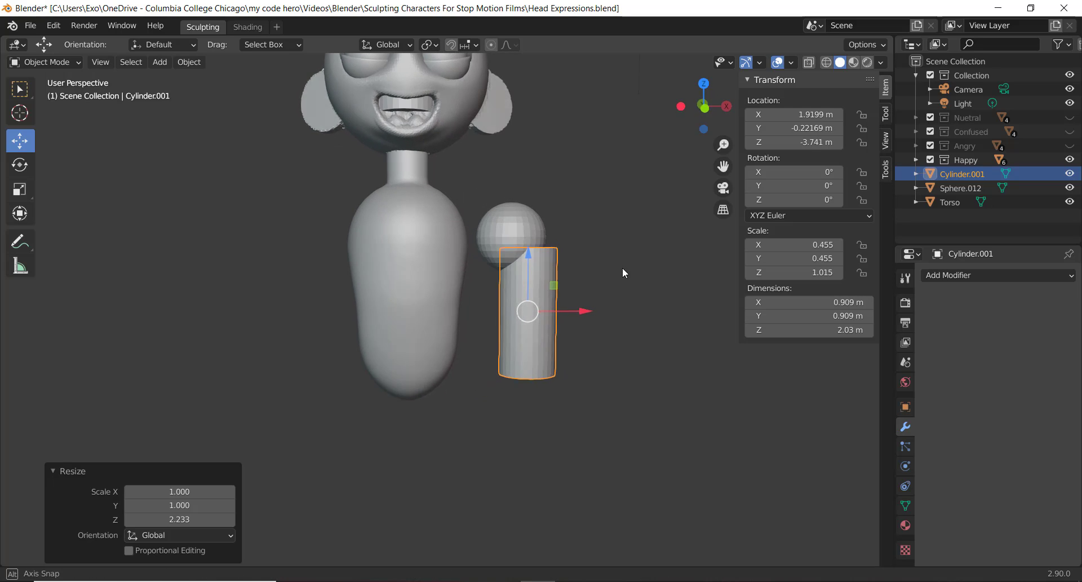
key(g)
click(561, 279)
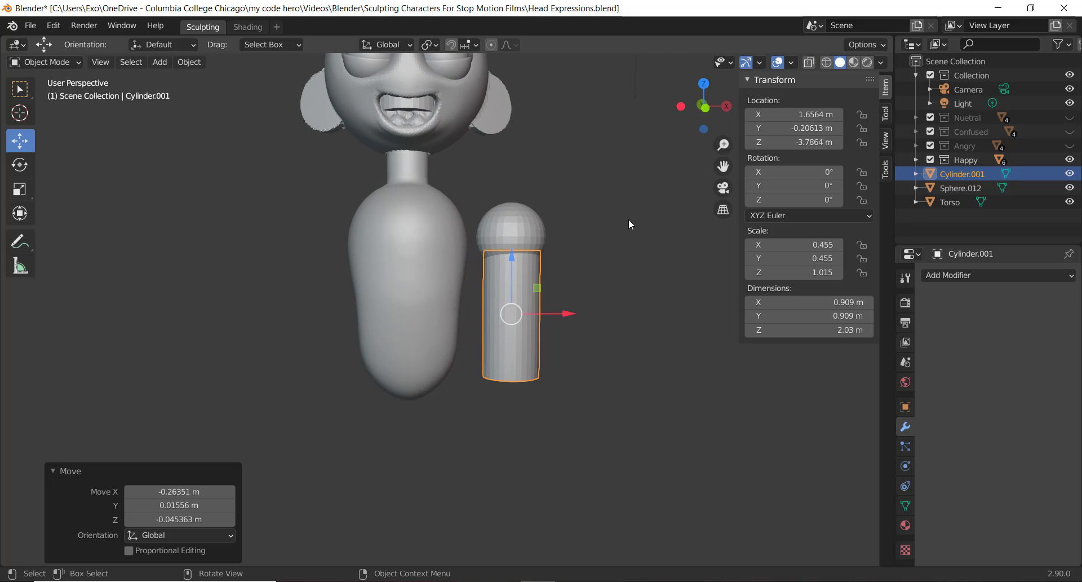
key(s)
click(612, 247)
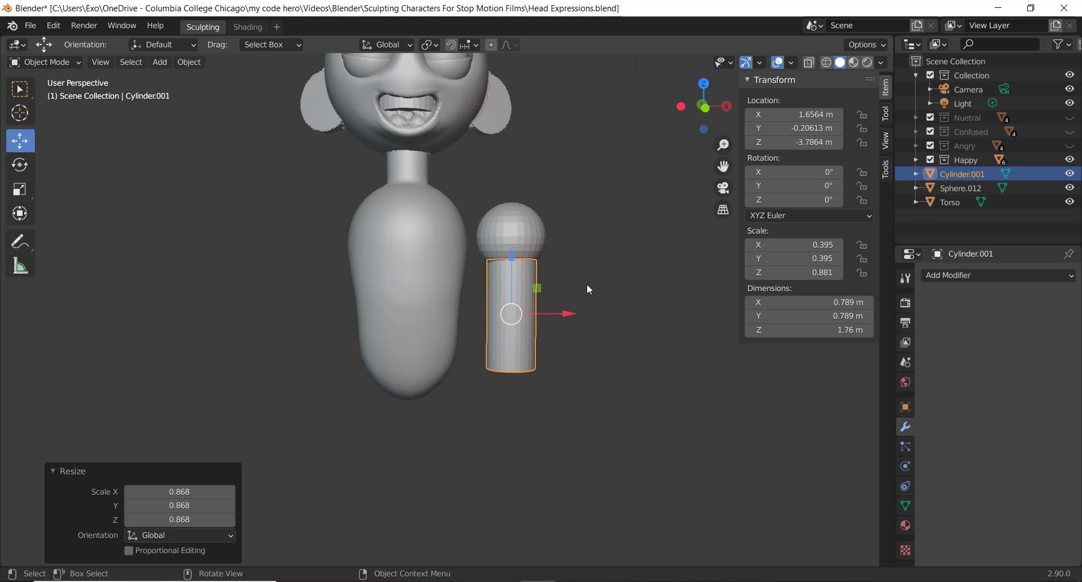
Stretch the upper-arm cylinder along Z to about 2.51 m and reposition it under the shoulder sphere at Z about -3.94 m.
key(s)
key(z)
click(615, 278)
key(g)
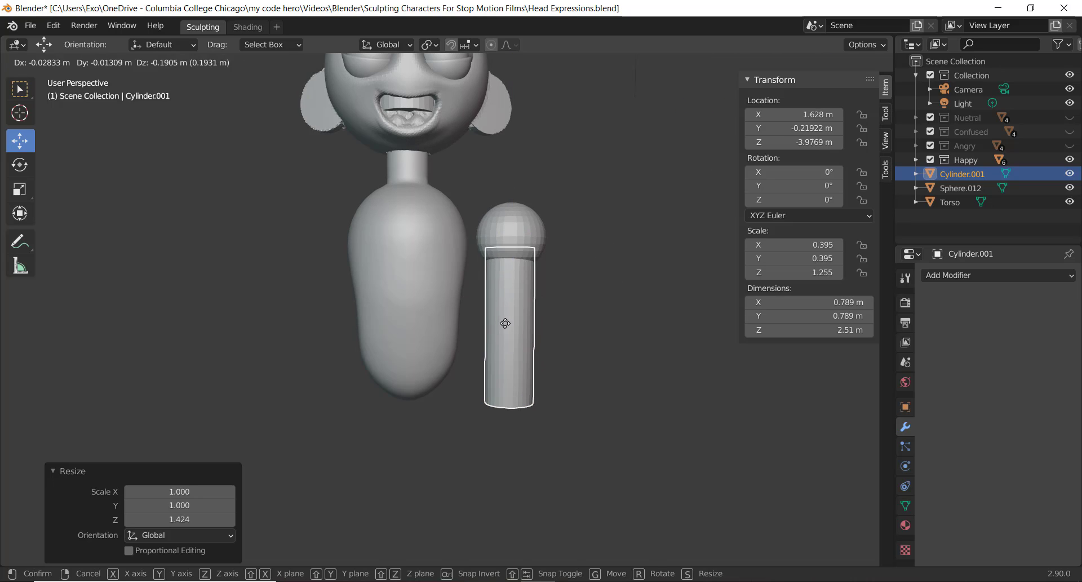
click(506, 318)
middle_drag(543, 303, 487, 286)
key(g)
key(z)
click(447, 275)
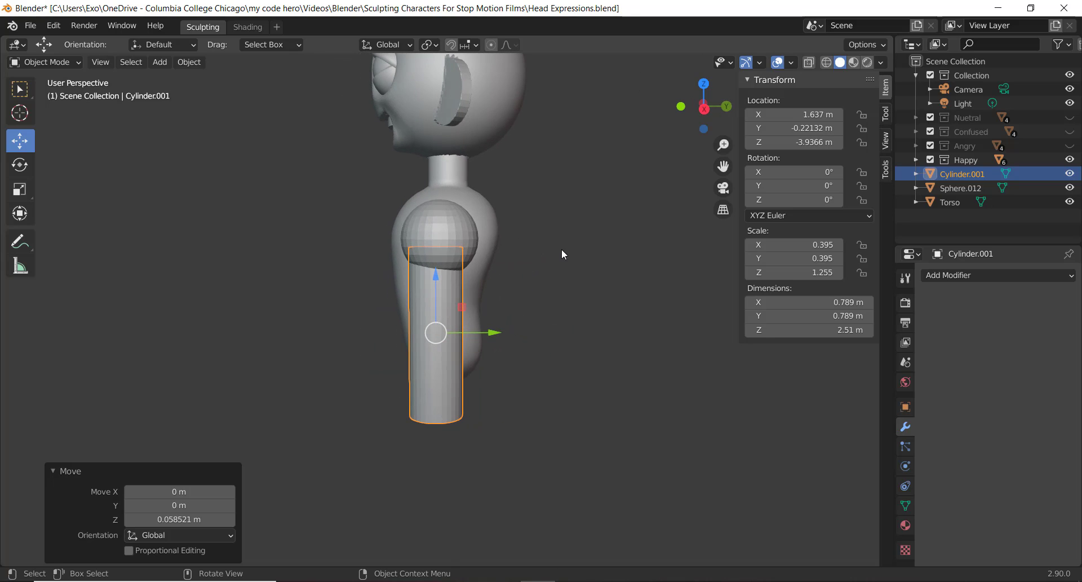
Shorten the upper-arm cylinder along Z to about 2.15 m and raise it into the shoulder sphere at Z about -3.86 m.
key(s)
key(z)
click(541, 266)
key(g)
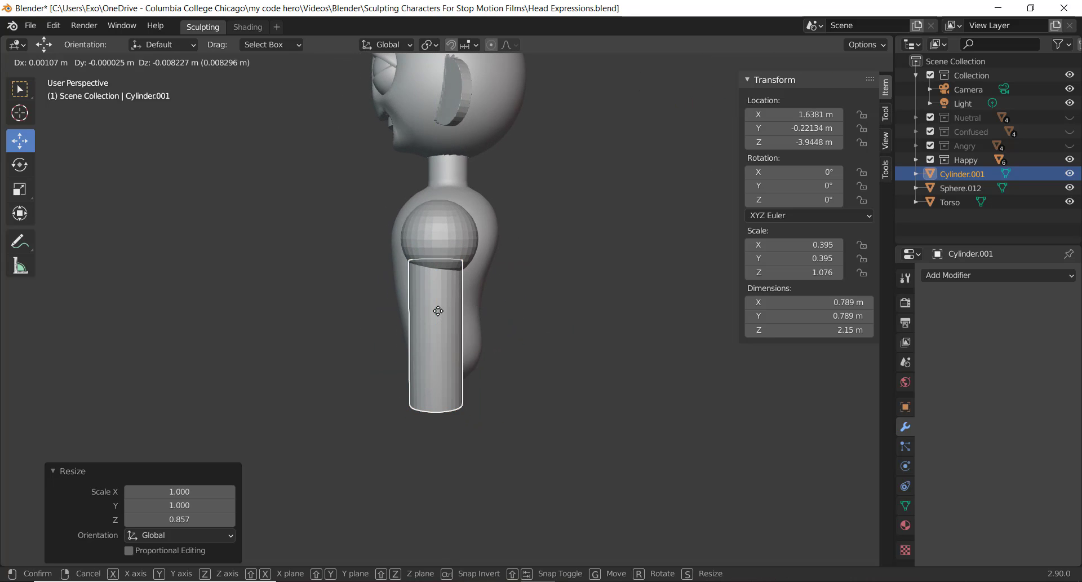
click(442, 308)
middle_drag(442, 307, 547, 255)
scroll(553, 233, up, 2)
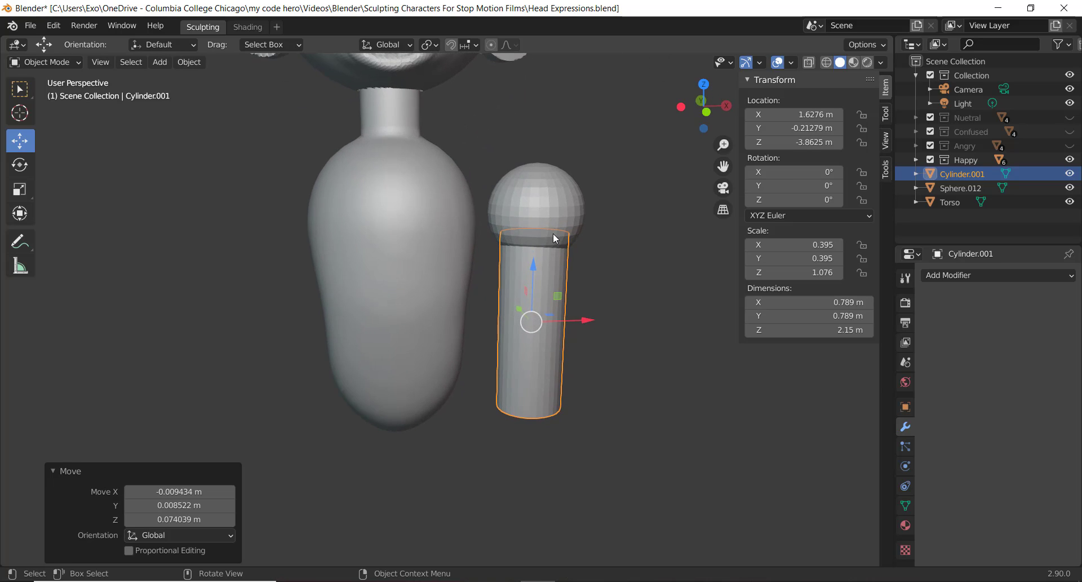
Duplicate the shoulder sphere and place the copy at the cylinder's lower end as the elbow, at Z about -5.25 m.
shift+middle_drag(605, 195, 534, 202)
click(522, 208)
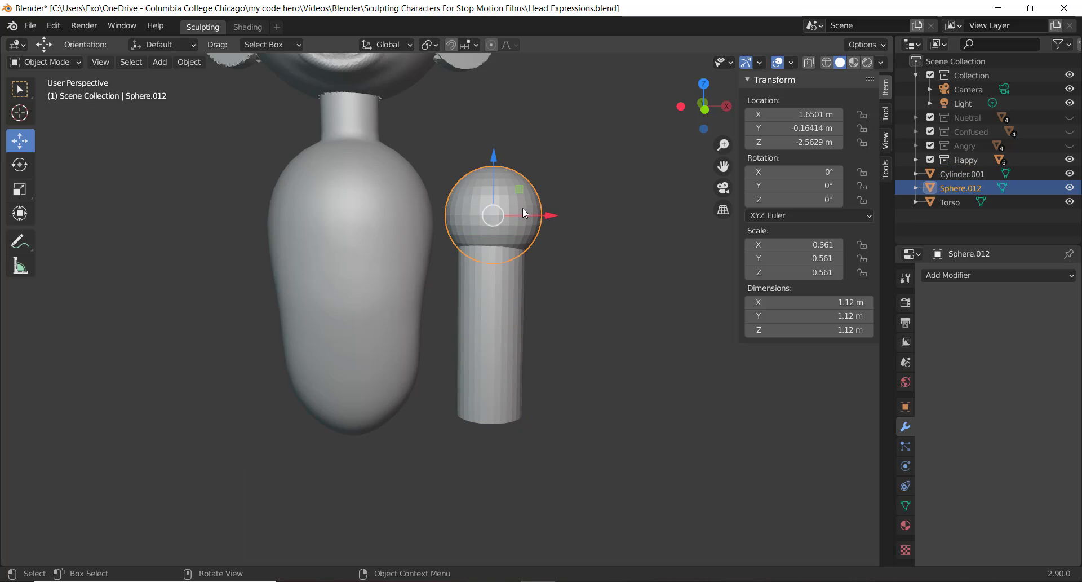
key(shift+d)
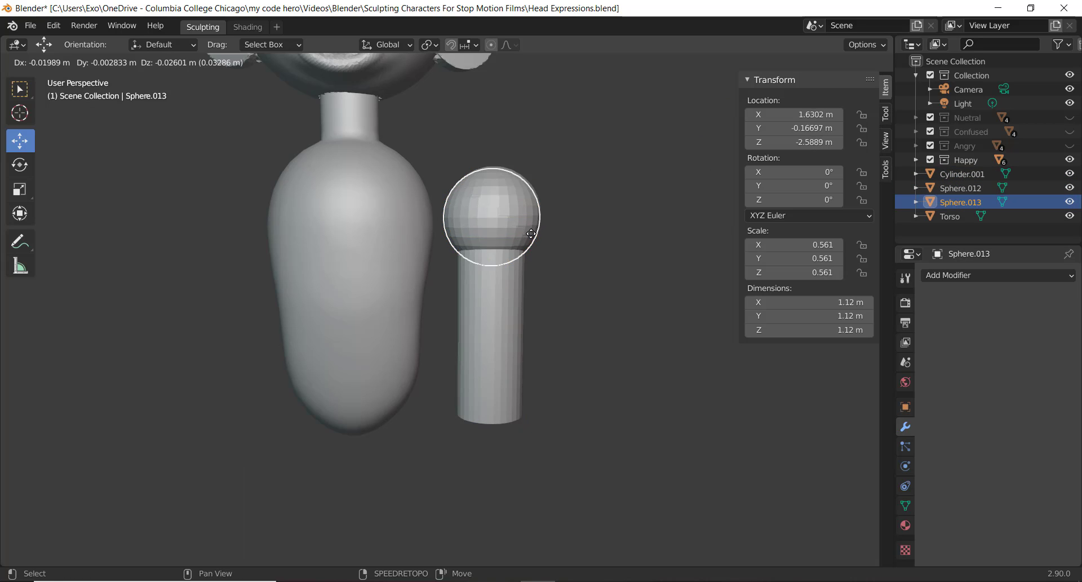
click(532, 458)
middle_drag(535, 363, 431, 433)
key(g)
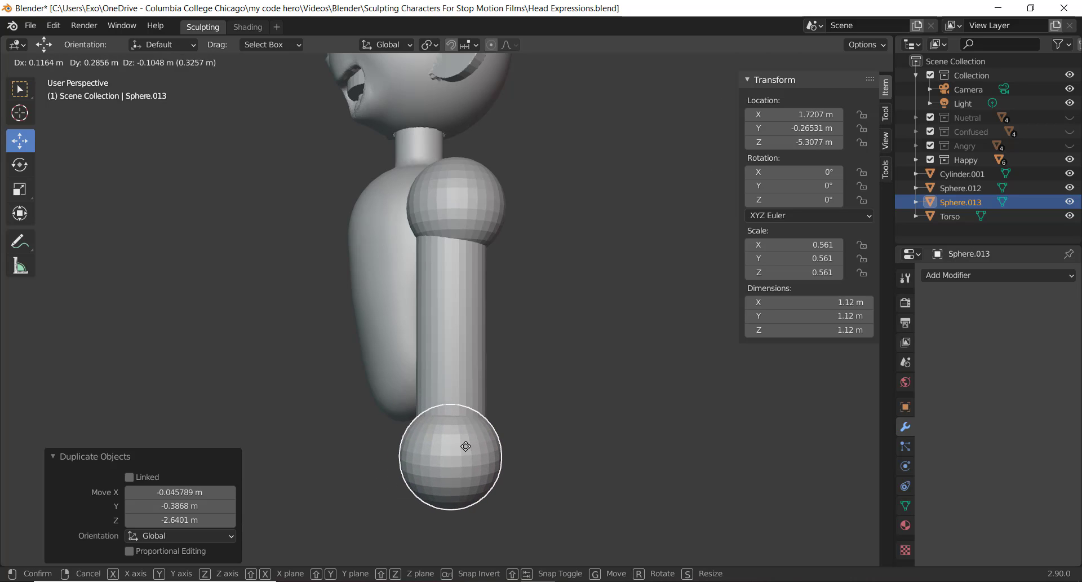
click(451, 442)
middle_drag(469, 420, 496, 369)
Enlarge the elbow sphere to about 1.2 m and center it on the upper-arm cylinder at X about 1.64 m.
key(s)
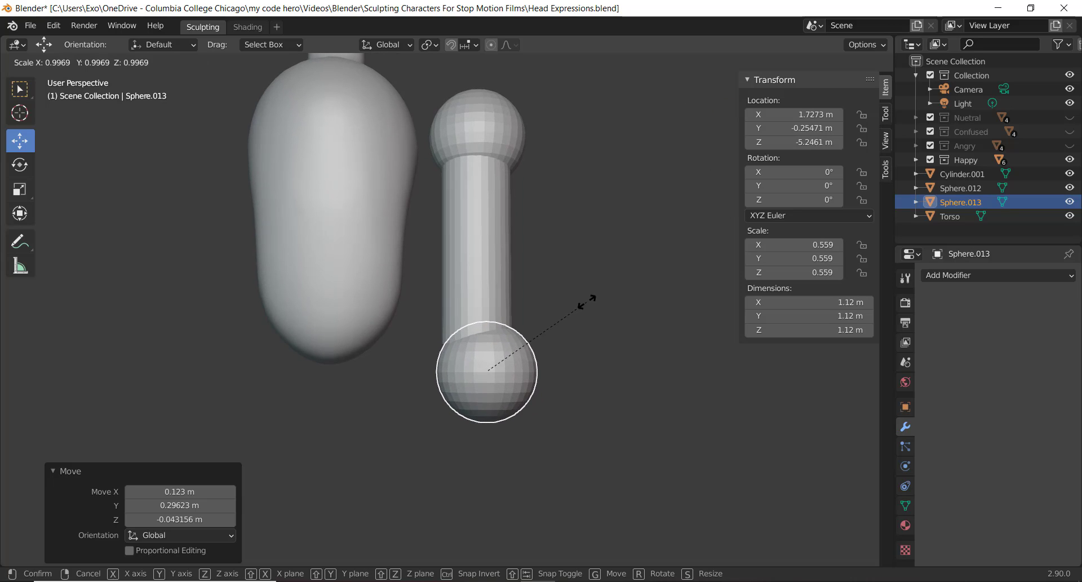
click(597, 296)
key(g)
click(522, 351)
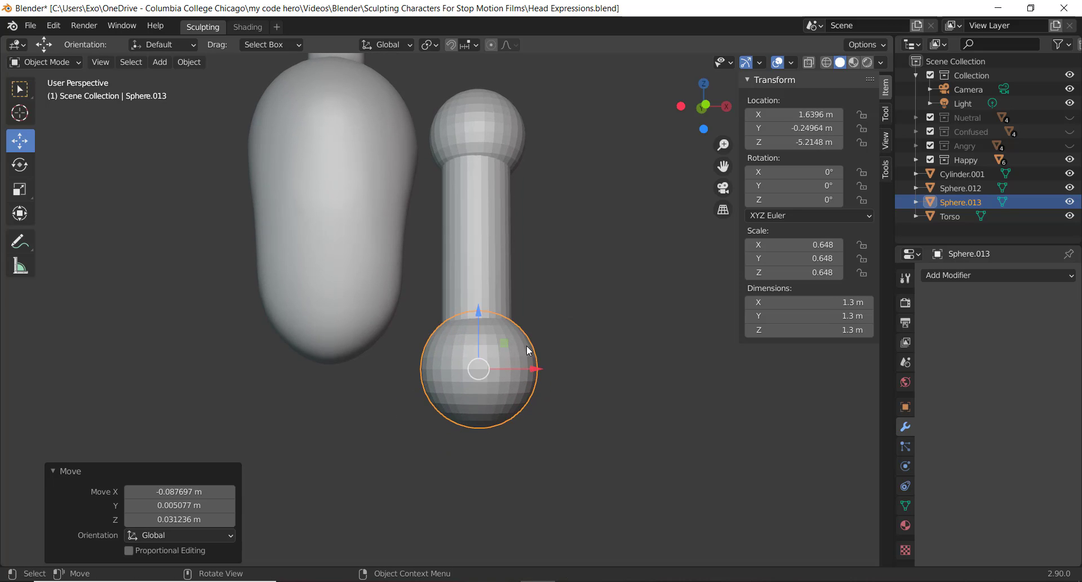
middle_drag(525, 350, 473, 365)
key(s)
click(585, 292)
Align the elbow sphere with the cylinder along Y at about -0.22 m and scale it down slightly.
drag(484, 372, 489, 363)
middle_drag(489, 363, 491, 309)
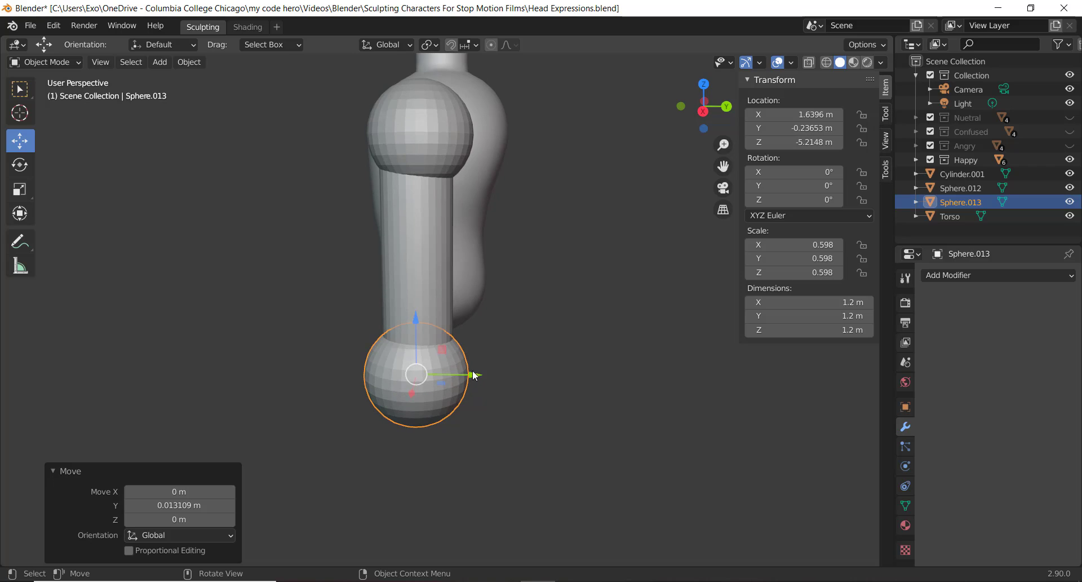
drag(474, 375, 483, 363)
key(s)
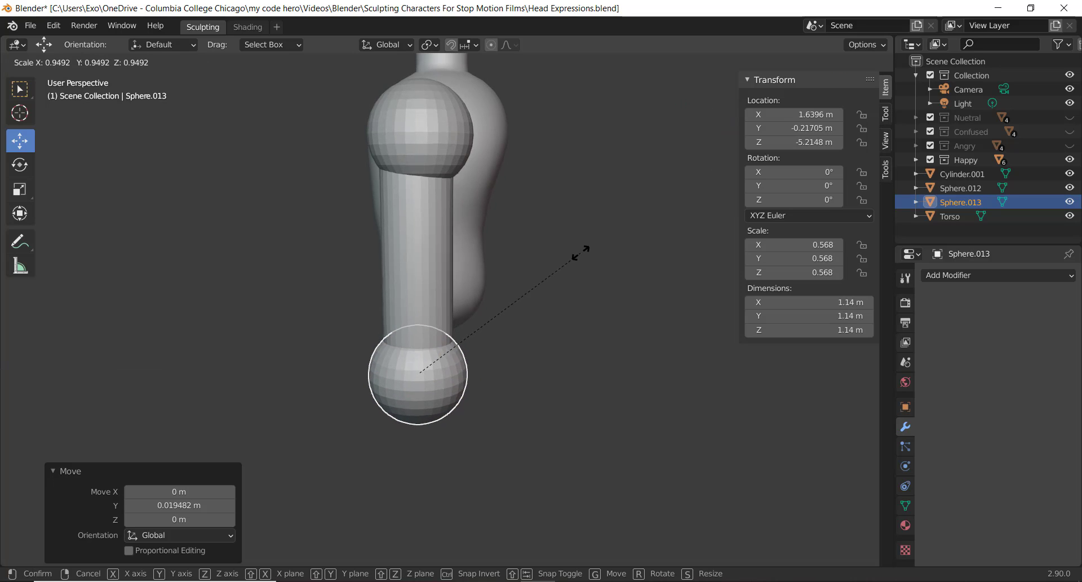
click(575, 257)
Align the shoulder sphere with the cylinder along Y at about -0.21 m and scale it down to about 1.04 m.
click(454, 147)
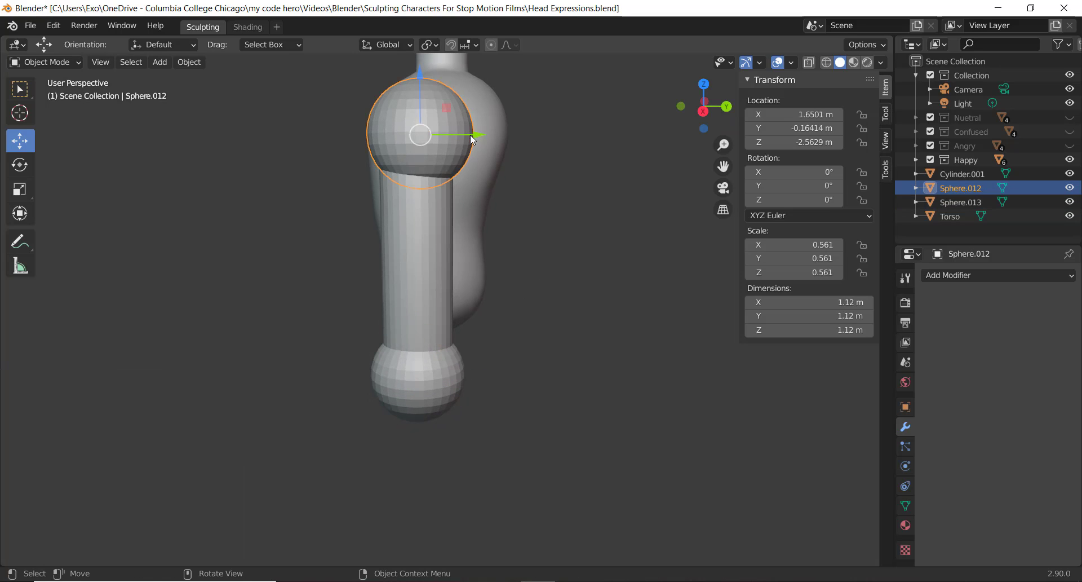
drag(474, 134, 465, 134)
key(s)
click(546, 131)
middle_drag(483, 285, 550, 158)
shift+middle_drag(561, 259, 570, 220)
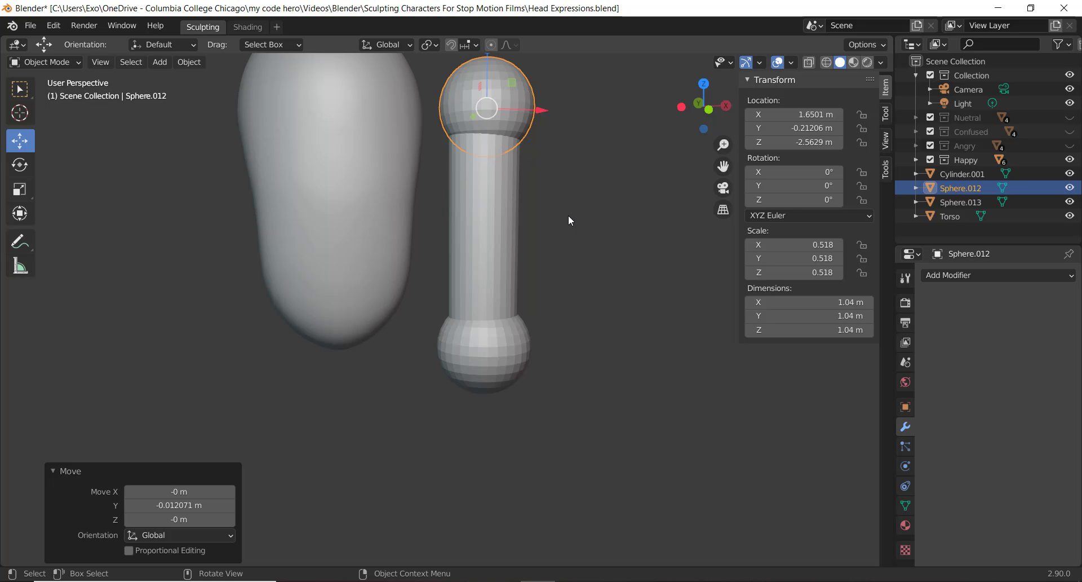
Duplicate the upper-arm cylinder and place the copy below the elbow sphere as the forearm, at Z about -6.41 m.
shift+middle_drag(502, 255, 486, 234)
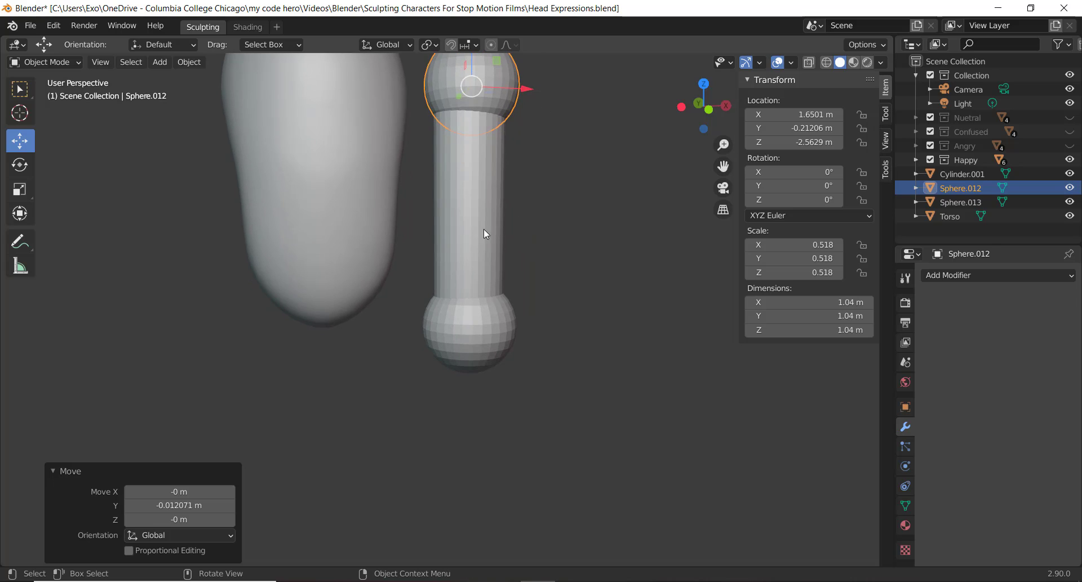
click(486, 233)
key(shift+d)
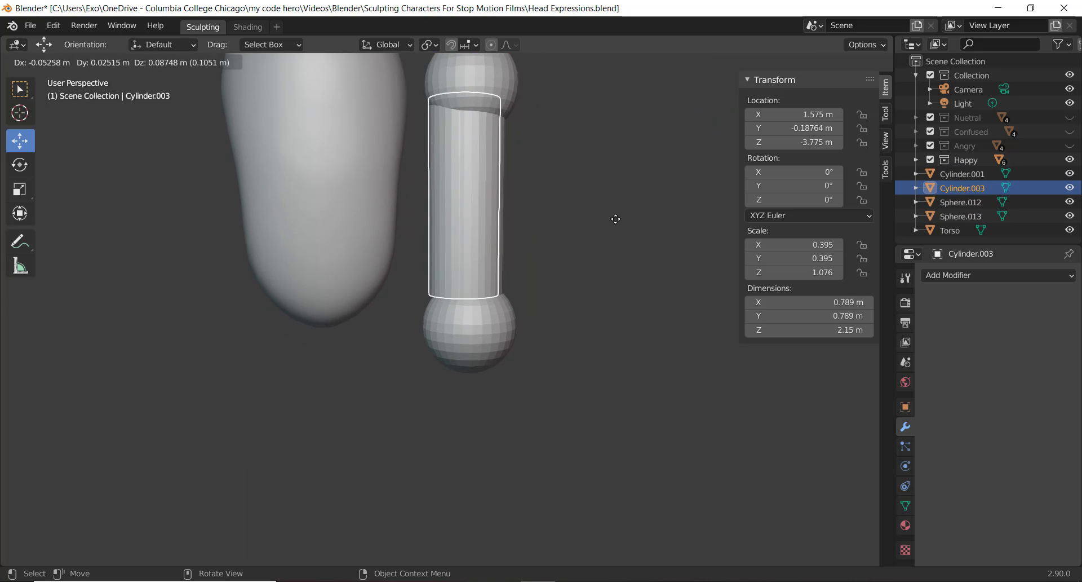
click(635, 466)
middle_drag(620, 454, 423, 393)
key(g)
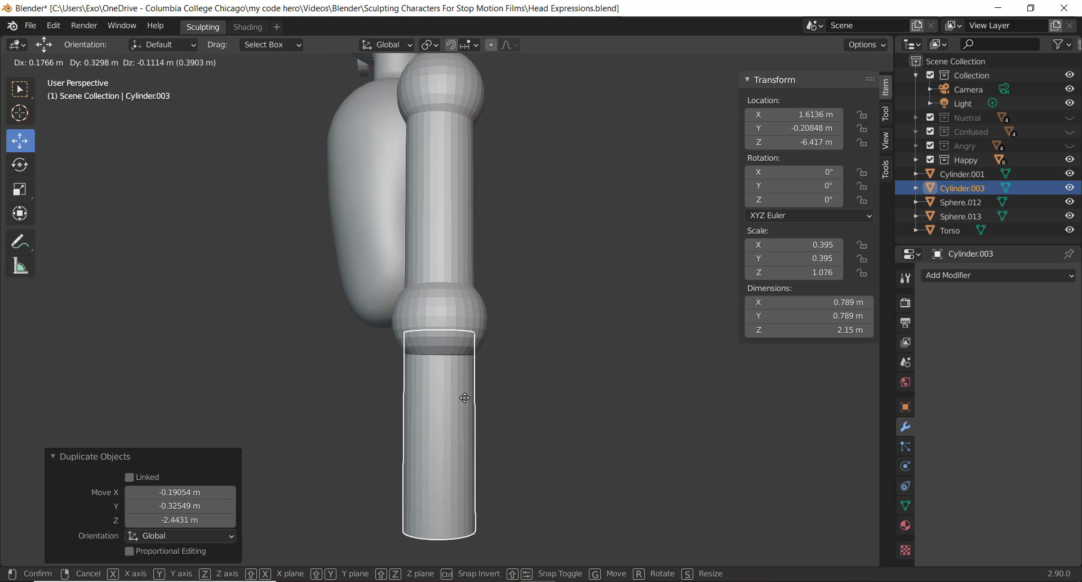
click(465, 395)
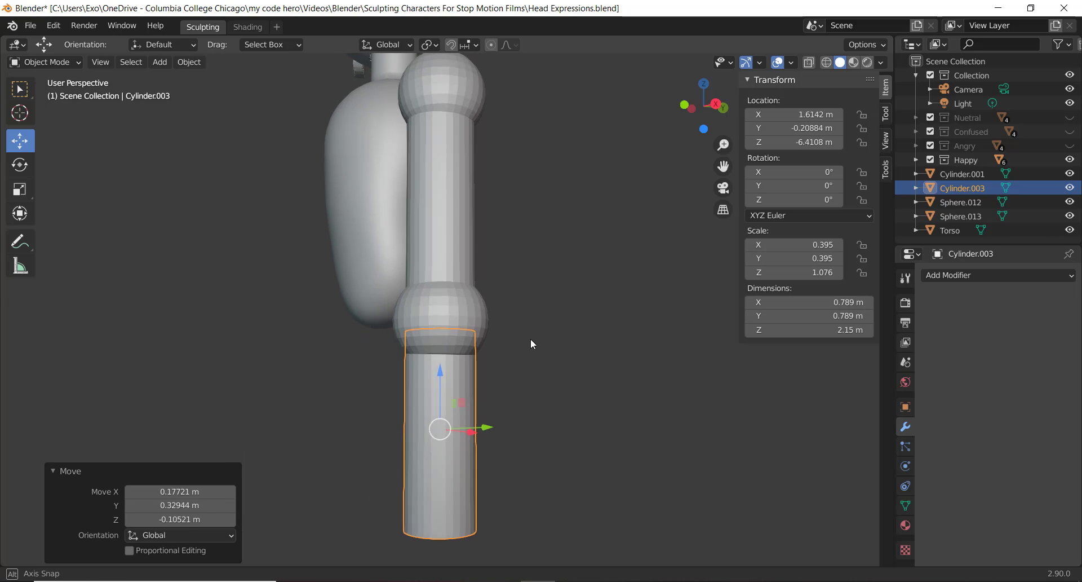
Scale the forearm cylinder to about 0.73 m wide and 1.99 m long, and shift it about 0.05 m along X.
scroll(610, 320, up, 4)
key(s)
click(486, 354)
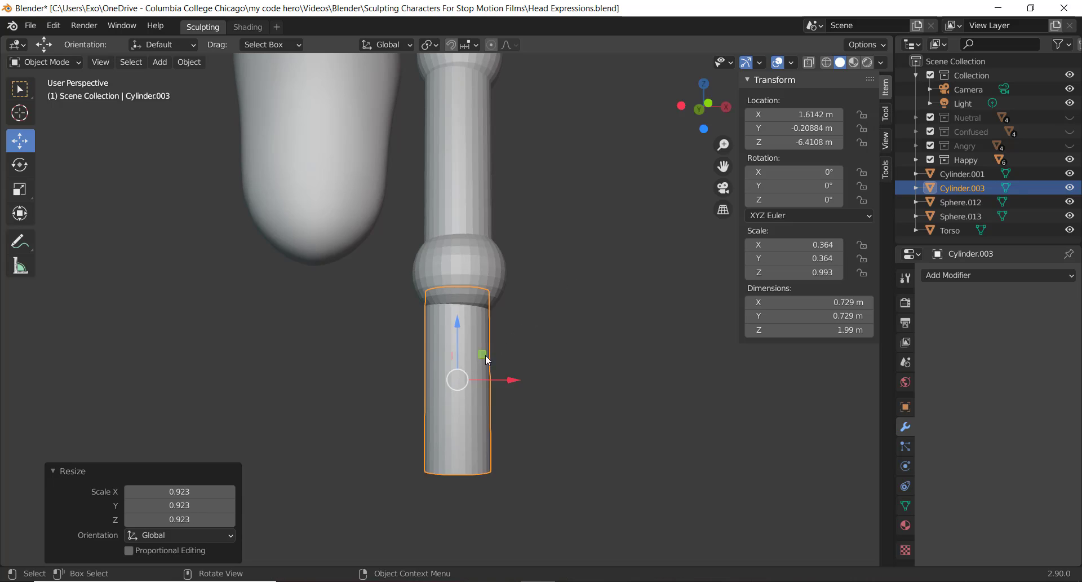
middle_drag(485, 354, 546, 340)
key(s)
key(x)
click(516, 361)
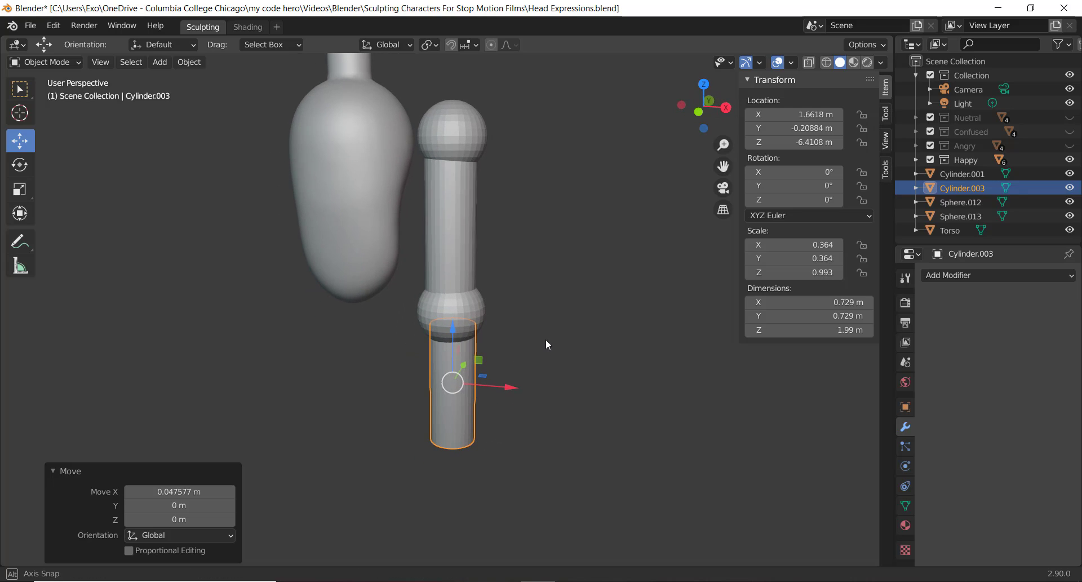
middle_drag(522, 302, 531, 302)
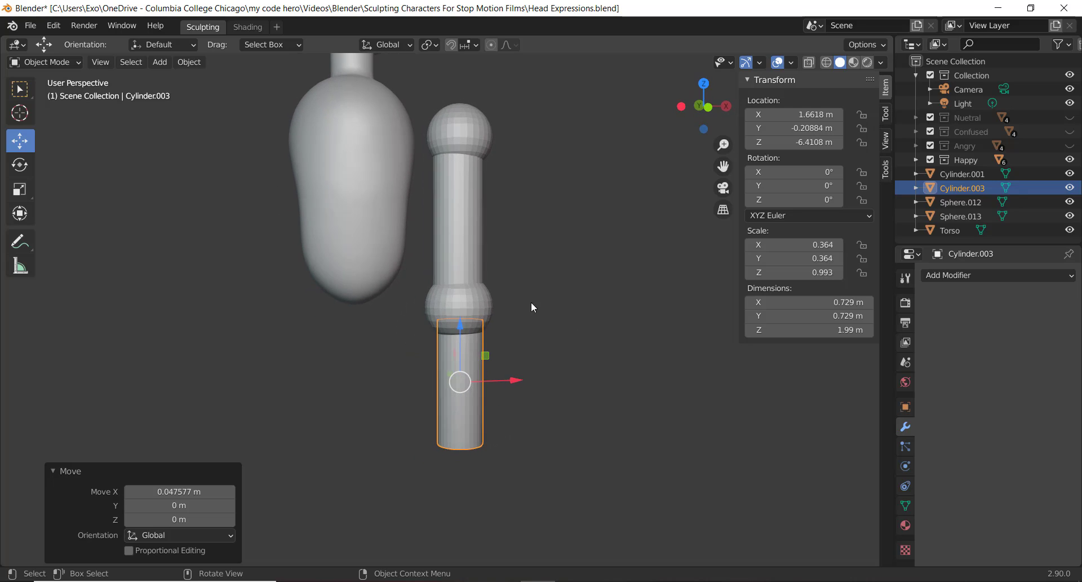
Shift the forearm cylinder about -0.03 m along X to center it under the elbow sphere.
key(g)
key(x)
click(500, 376)
middle_drag(550, 337, 564, 284)
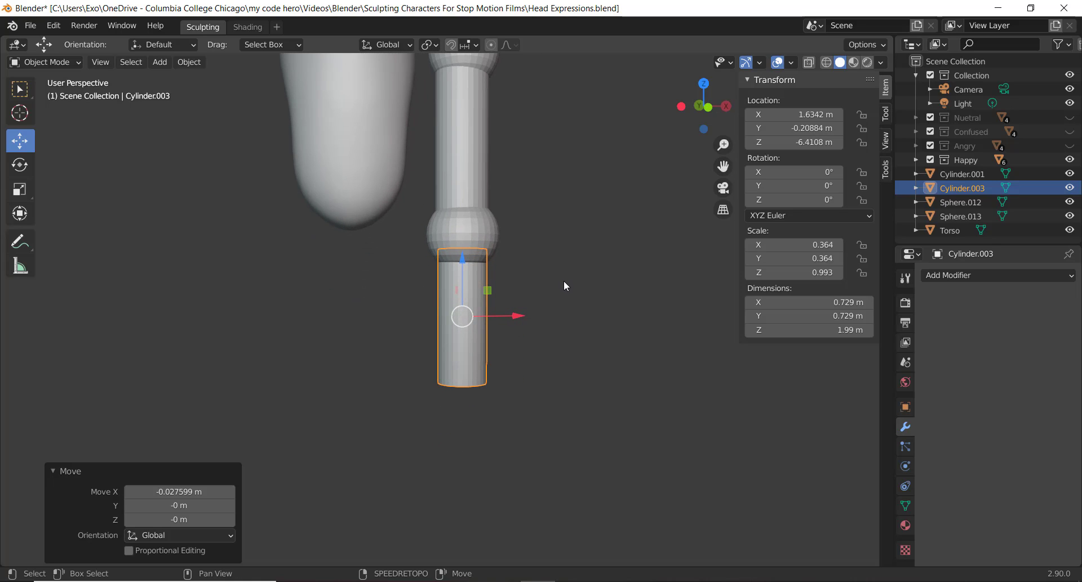
middle_drag(575, 292, 544, 293)
key(shift+a)
mouse_move(567, 291)
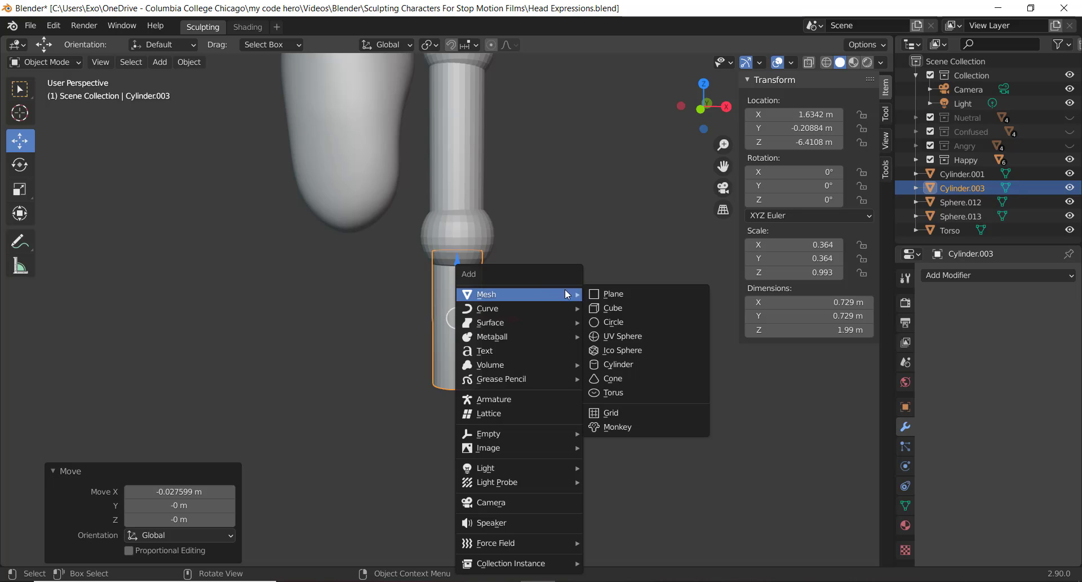
click(634, 307)
mouse_move(543, 314)
middle_down()
mouse_move(464, 296)
mouse_move(563, 297)
mouse_move(549, 387)
mouse_move(554, 346)
mouse_move(508, 360)
middle_up()
key(ctrl+z)
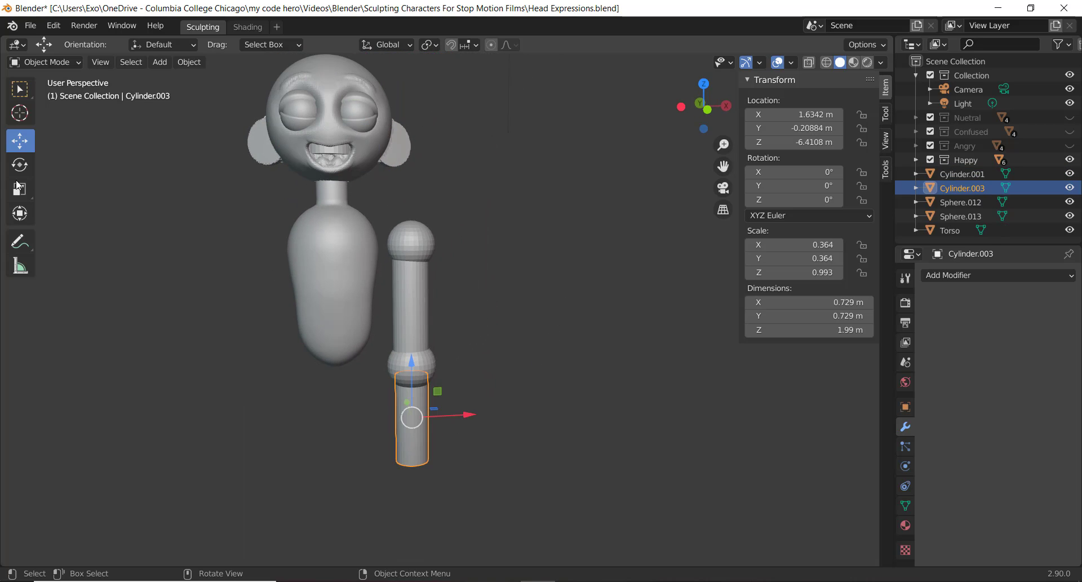
Place the 3D cursor on the lower end of the forearm cylinder.
click(19, 112)
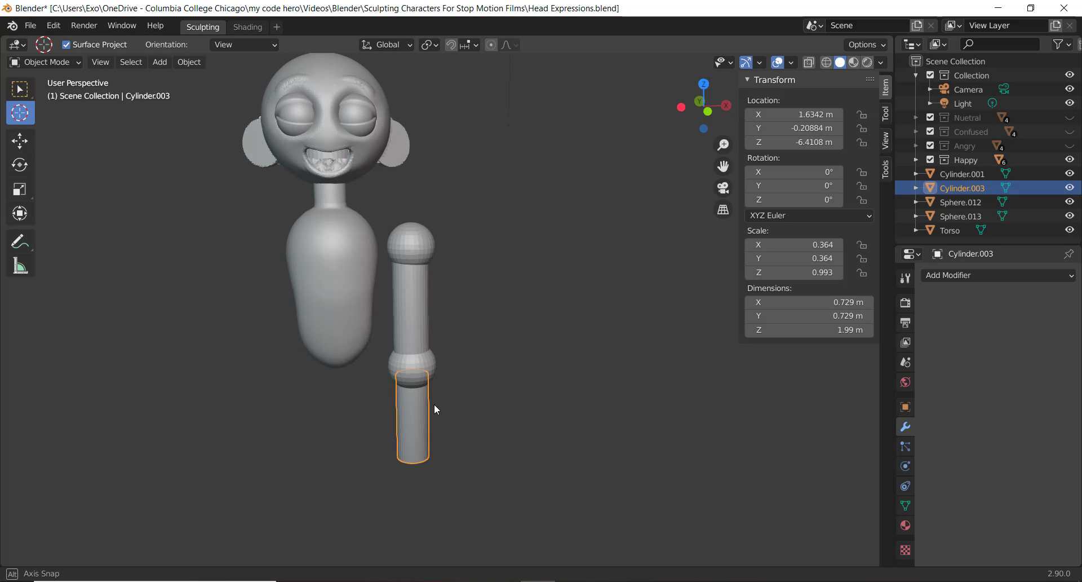
middle_drag(437, 410, 333, 406)
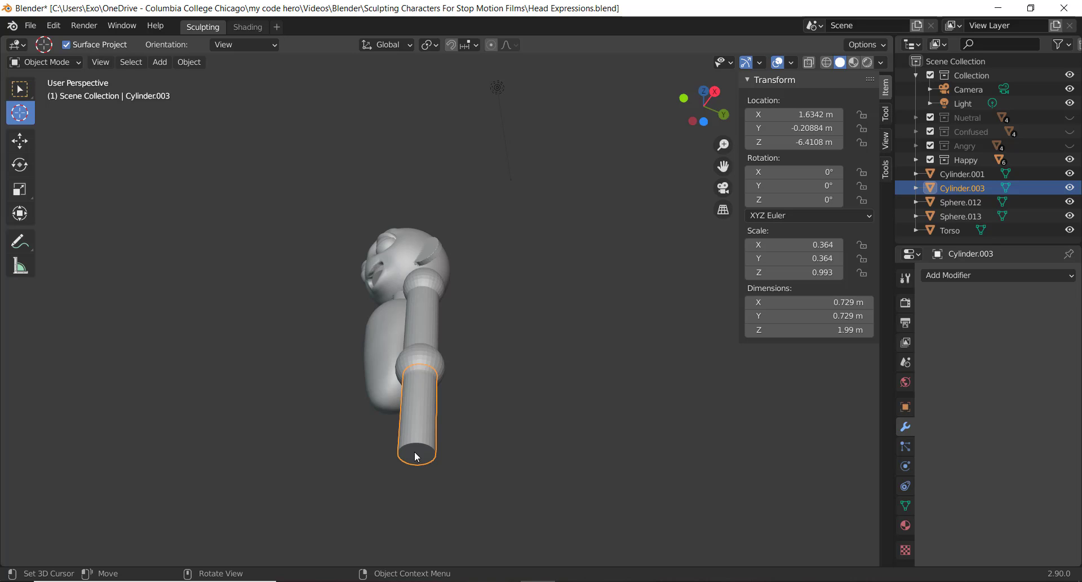
middle_drag(416, 455, 525, 3)
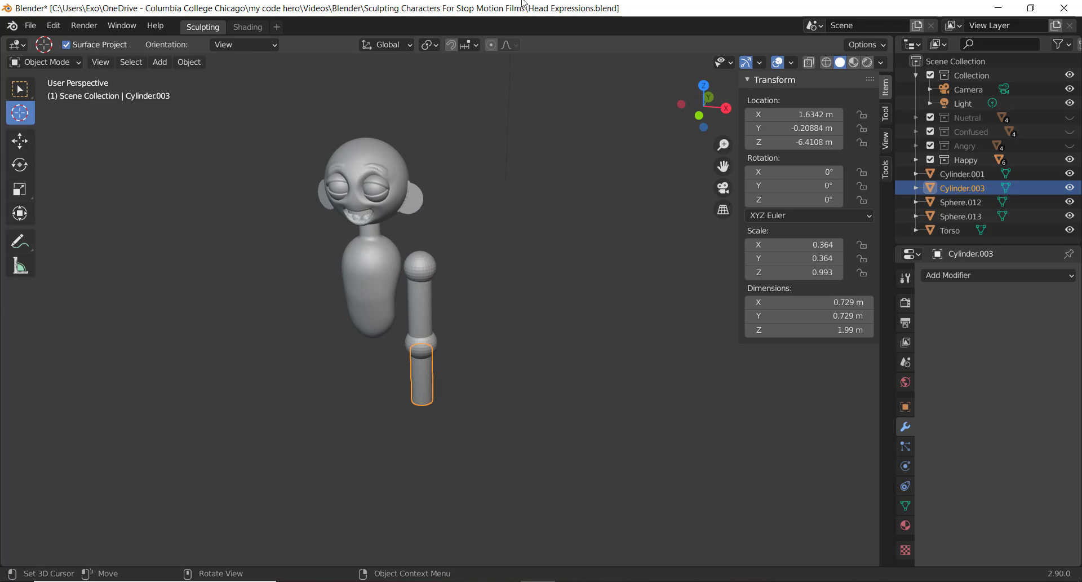
scroll(404, 331, down, 5)
shift+middle_drag(468, 371, 475, 346)
scroll(433, 231, up, 3)
scroll(474, 346, up, 2)
drag(396, 359, 362, 360)
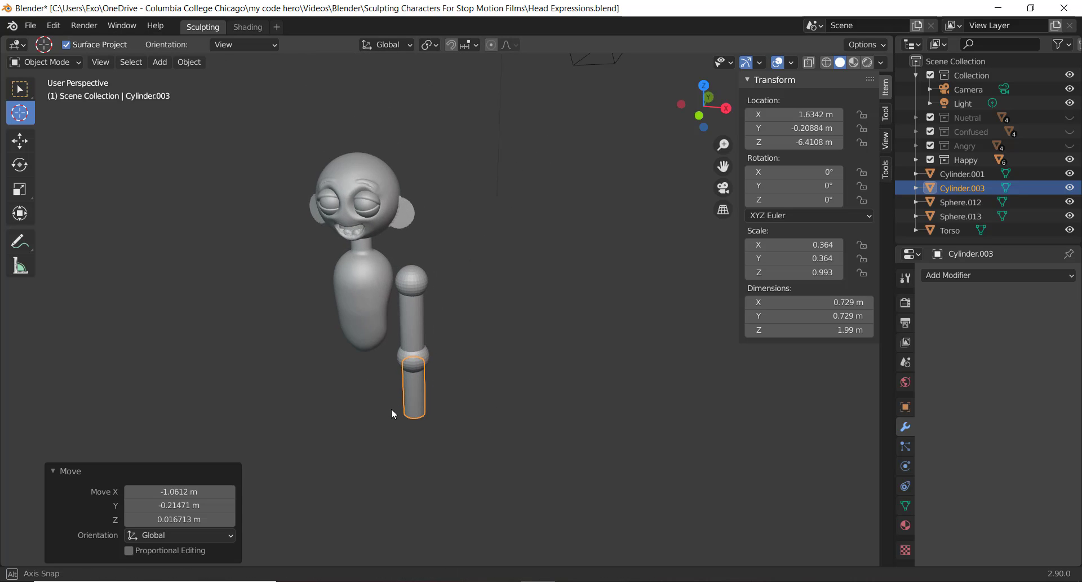
middle_drag(393, 414, 398, 475)
right_click(399, 476)
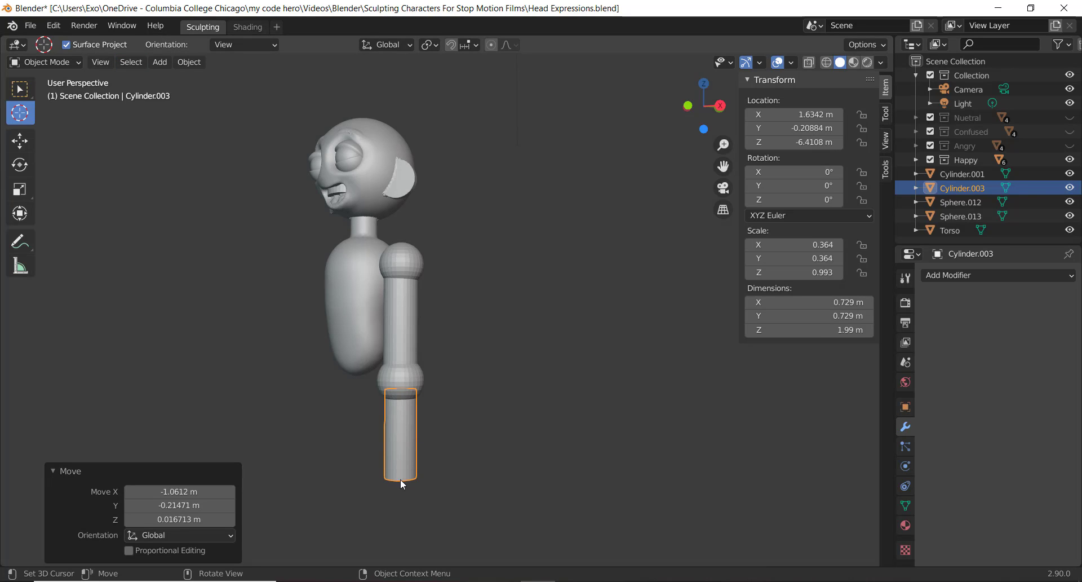
middle_drag(403, 474, 386, 422)
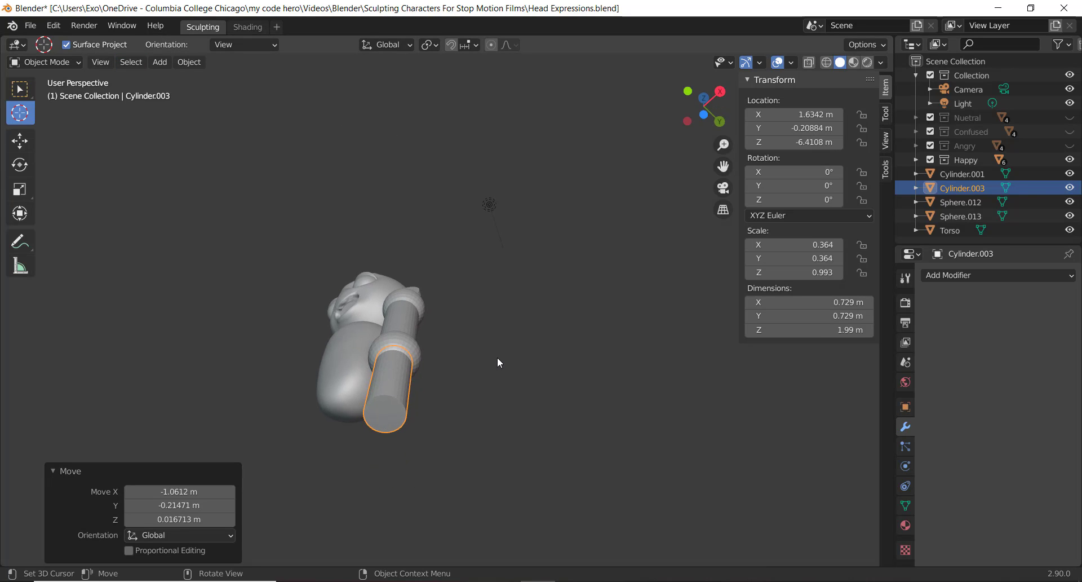
Add a 2 m cube at the 3D cursor as the base of the hand, and return to the selection tool.
key(shift+a)
mouse_move(536, 297)
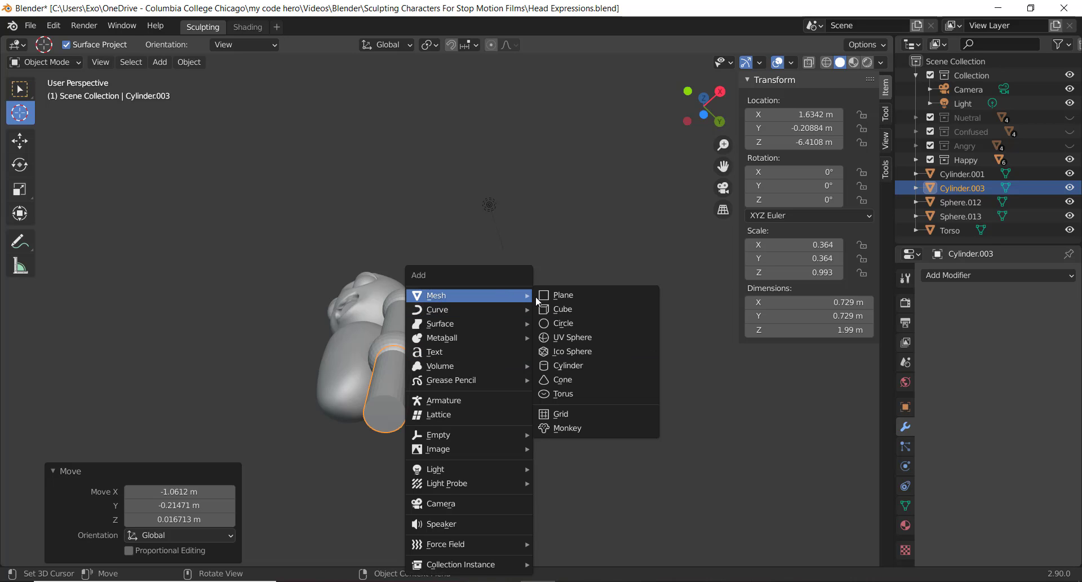
click(563, 309)
middle_drag(475, 314, 387, 490)
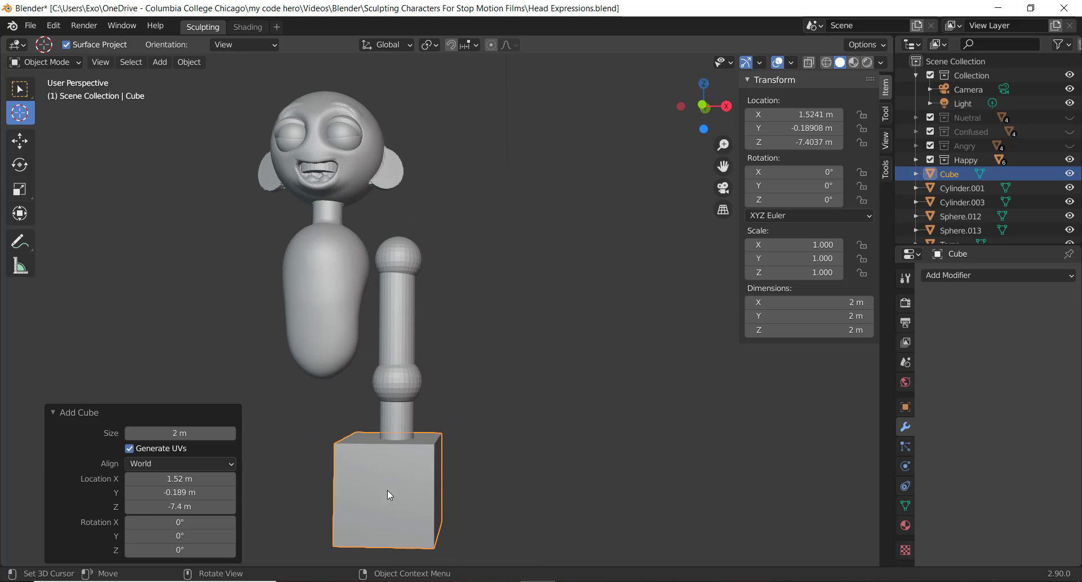
shift+middle_drag(598, 450, 625, 359)
middle_drag(418, 398, 440, 390)
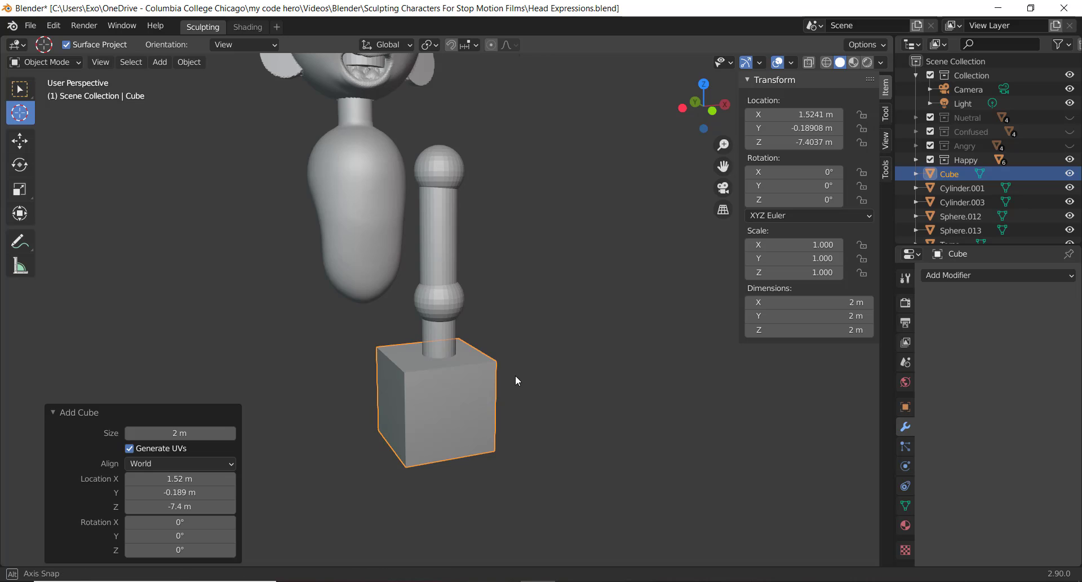
middle_drag(517, 381, 530, 367)
key(w)
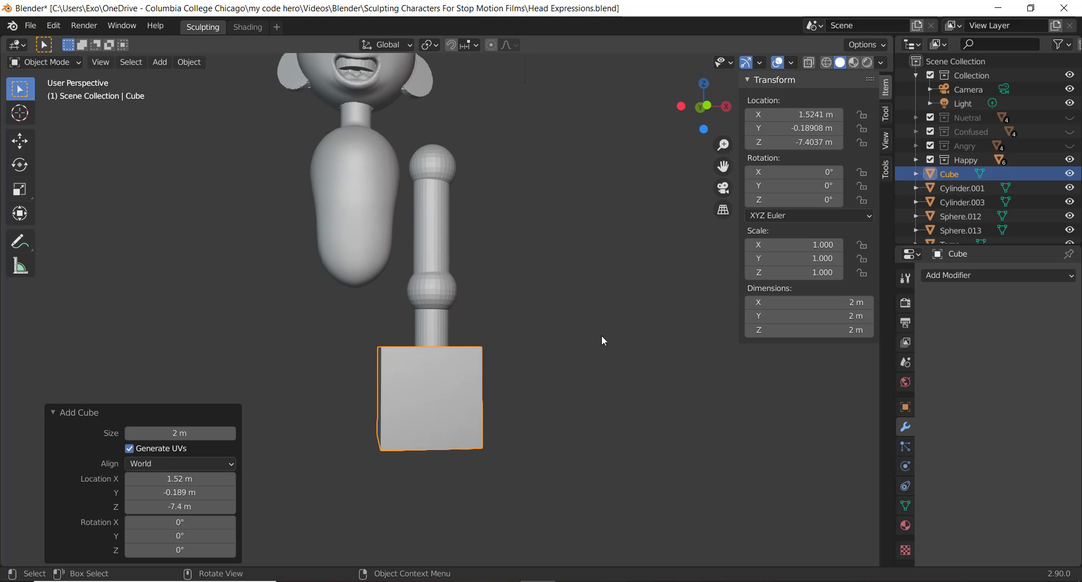
Scale the hand cube down to about 0.94 m and position it directly under the forearm cylinder.
key(s)
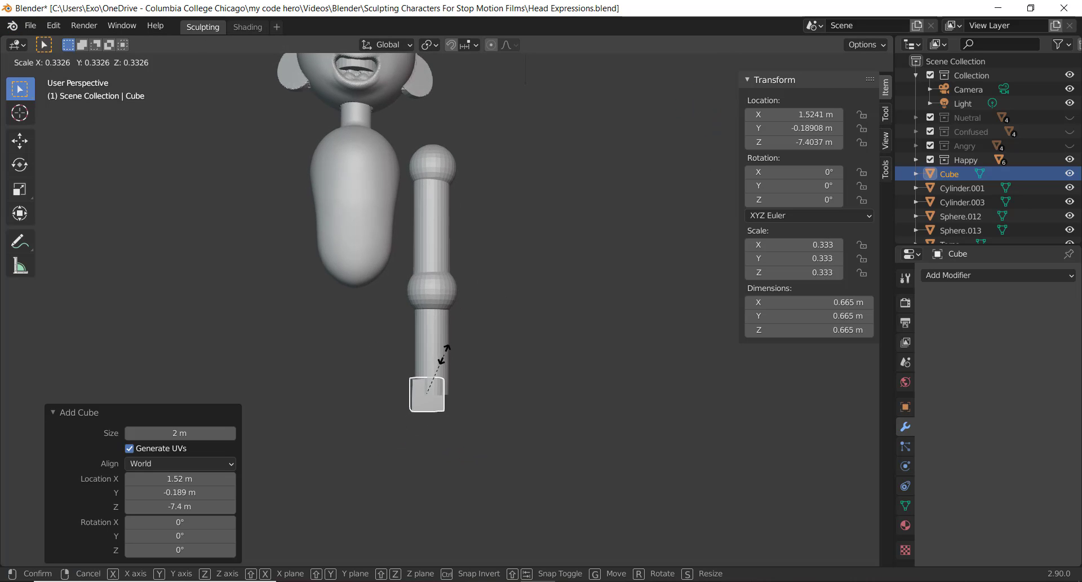
click(449, 367)
middle_drag(449, 367, 353, 330)
key(g)
click(367, 349)
key(s)
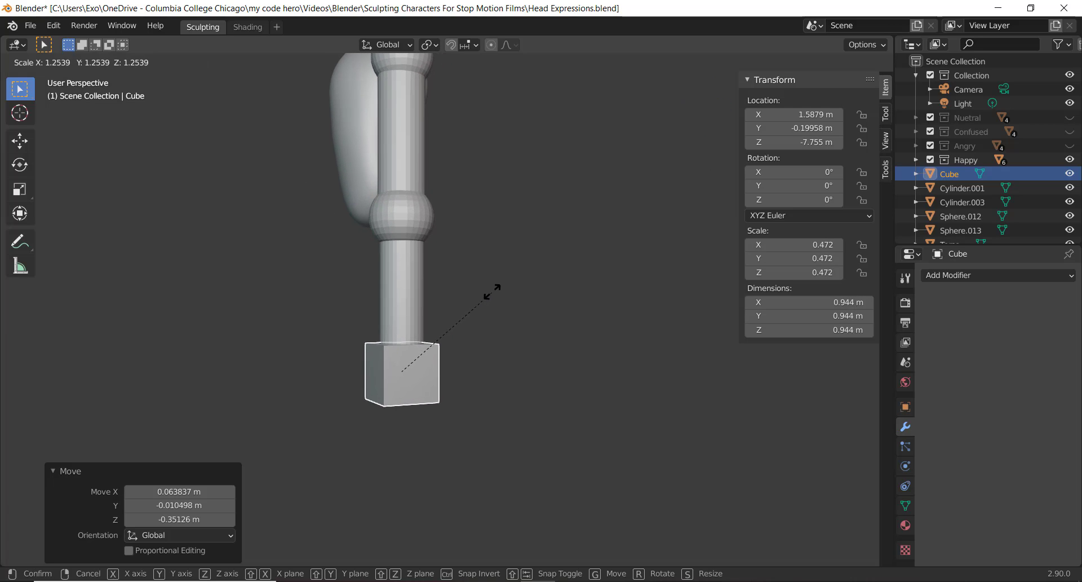
click(498, 286)
middle_drag(498, 286, 435, 323)
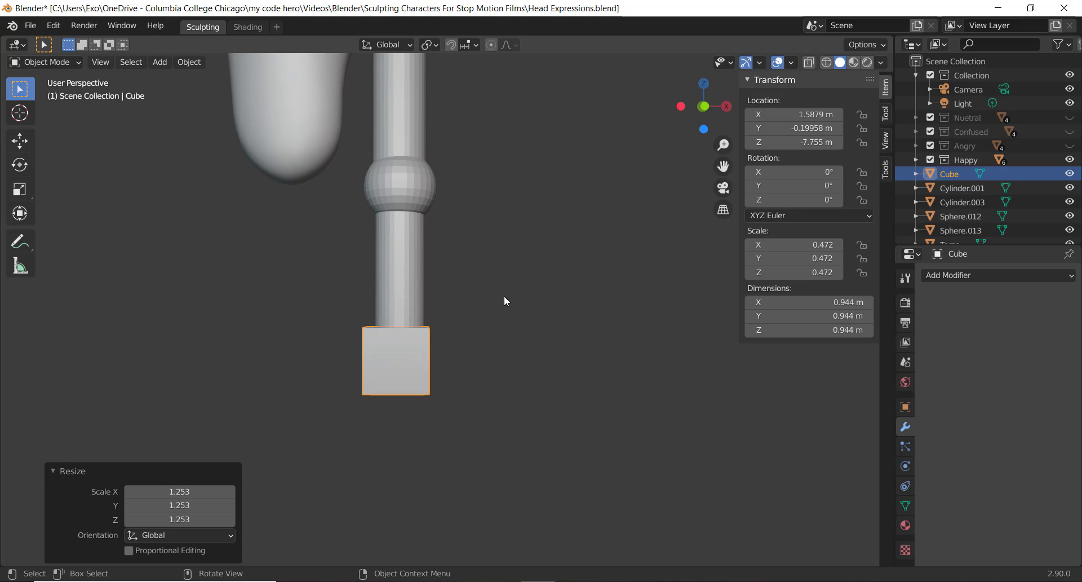
key(g)
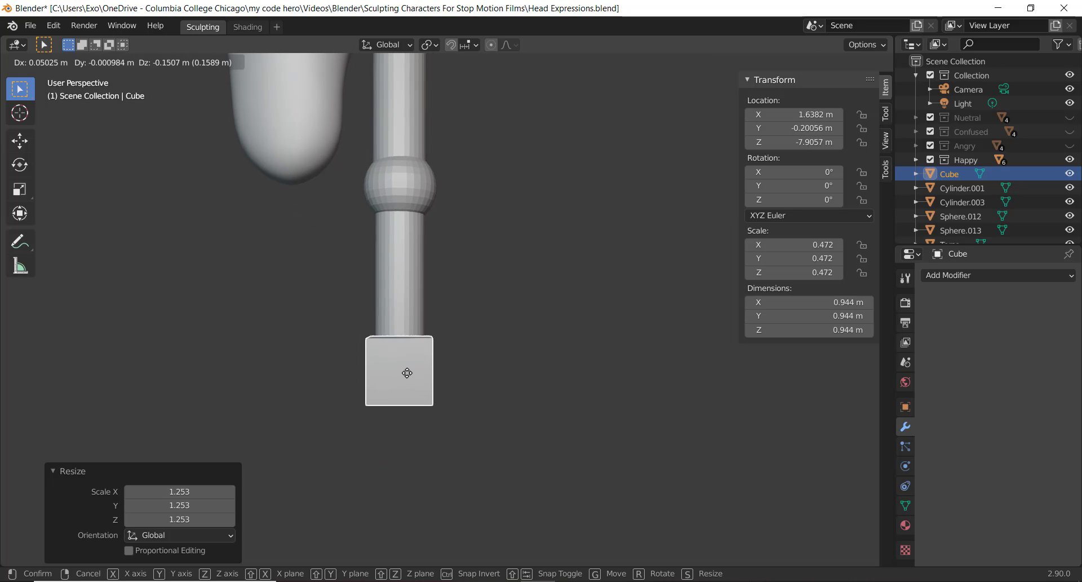
click(416, 364)
Duplicate the hand cube and place the copy directly below it, at Z about -8.73 m.
key(shift+d)
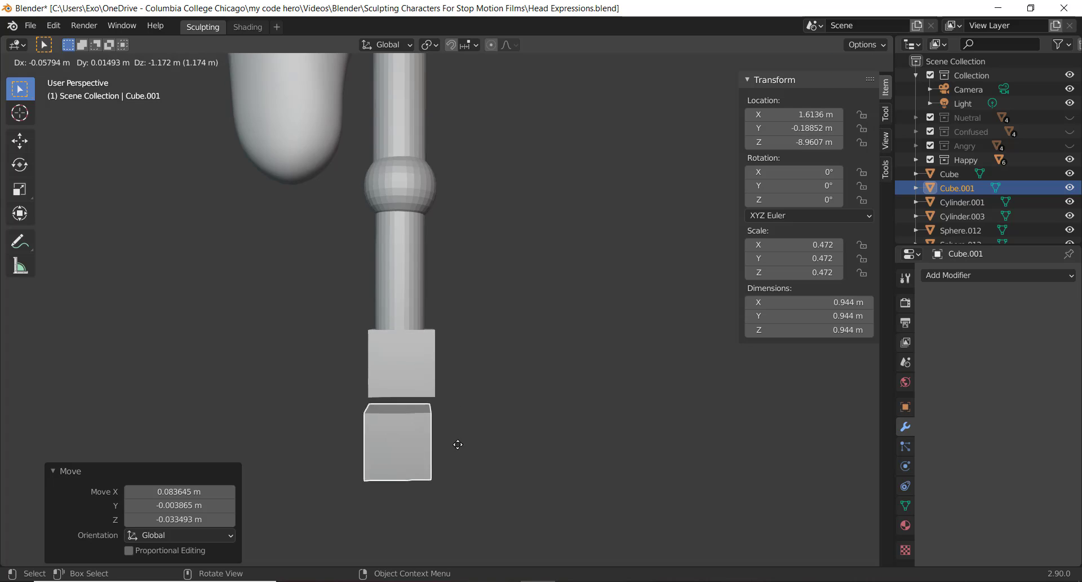
click(489, 357)
middle_drag(489, 356, 466, 349)
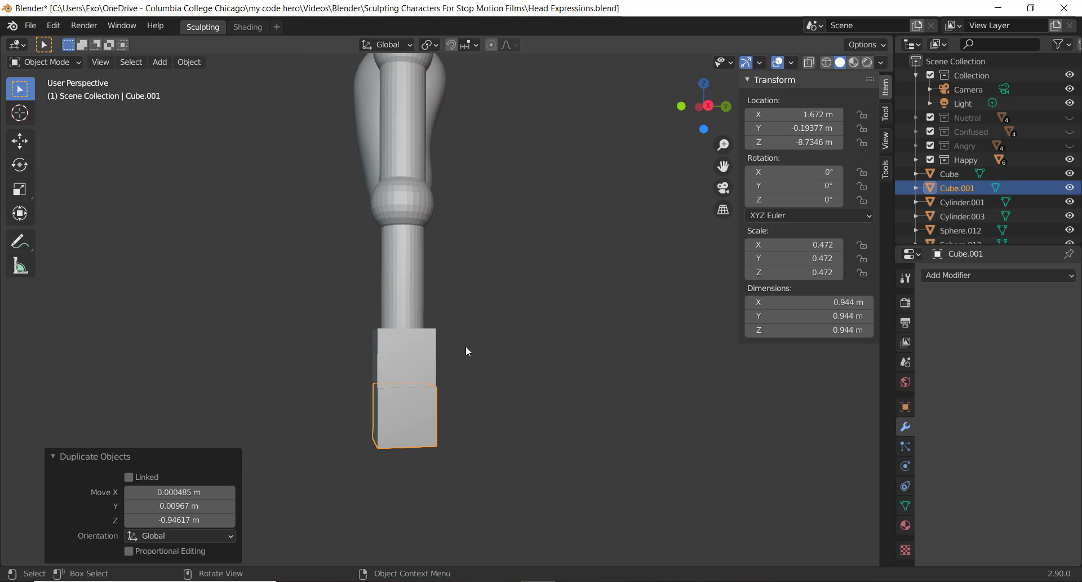
Narrow the lower cube into a finger block about 0.42 m along Y and 0.50 m along X.
key(s)
key(x)
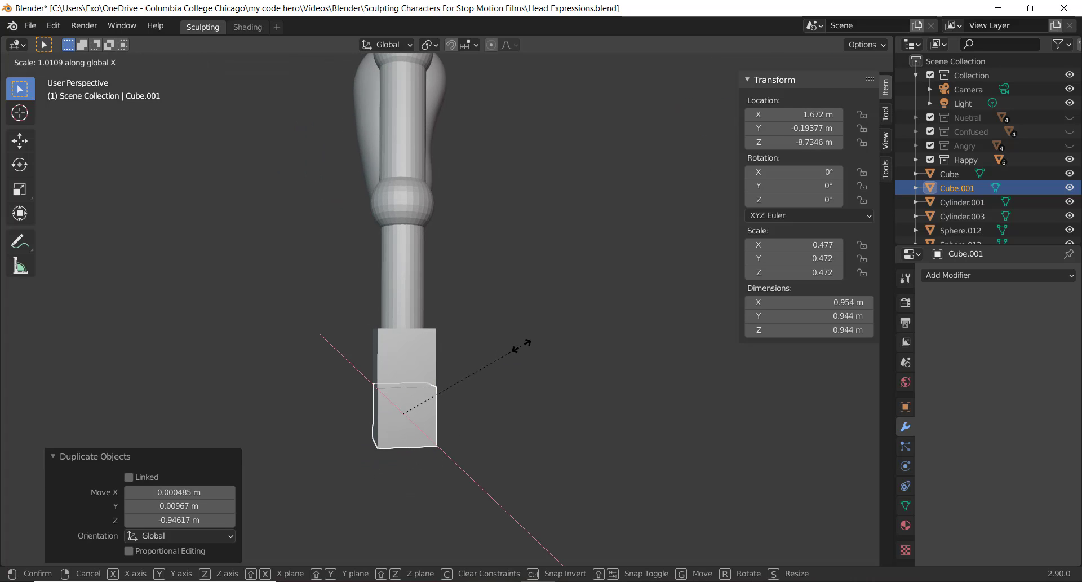
key(y)
click(451, 369)
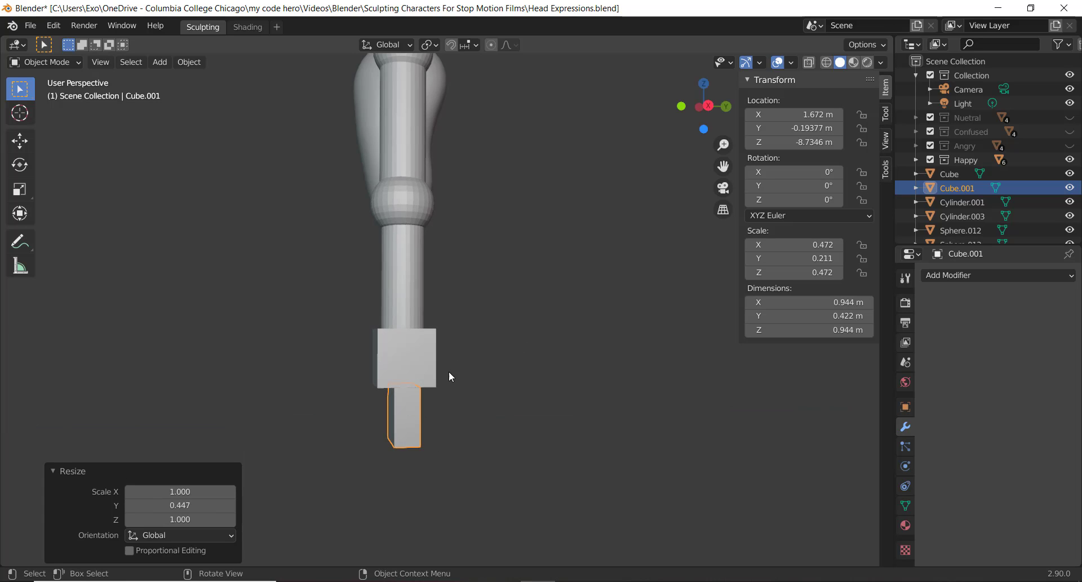
middle_drag(448, 371, 556, 364)
key(s)
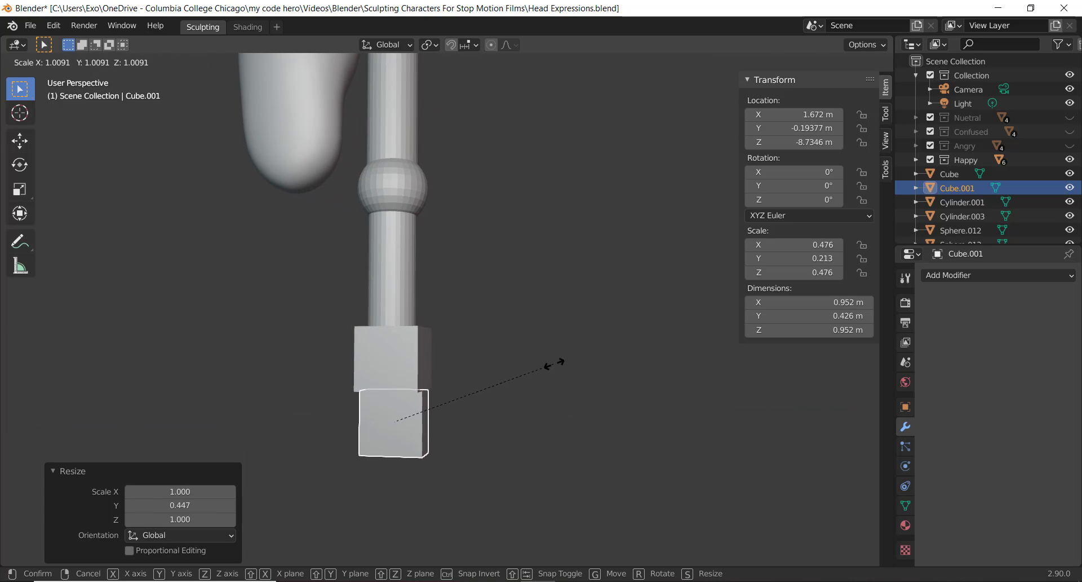
key(z)
key(y)
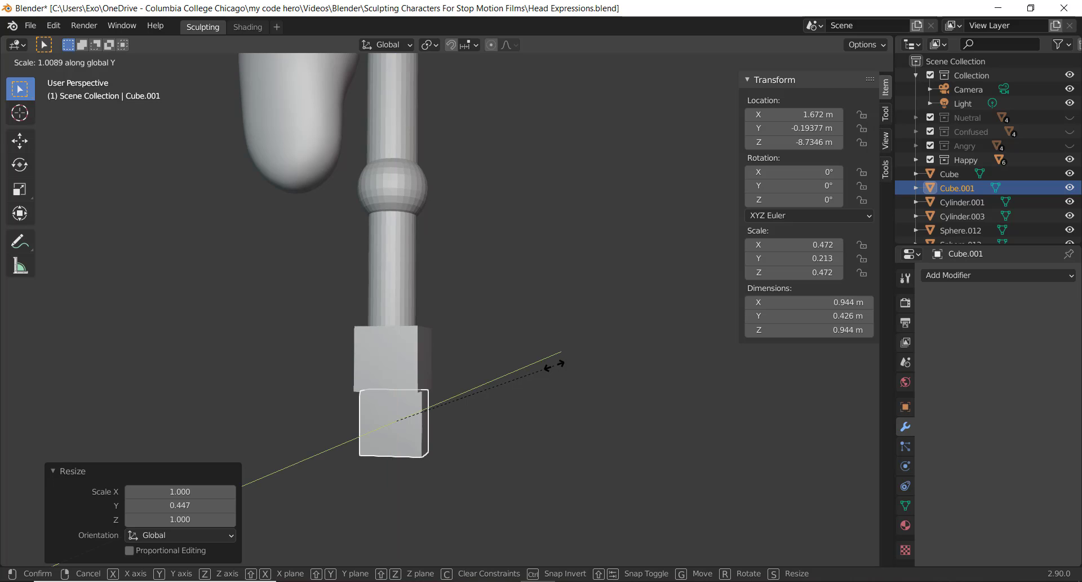
click(476, 382)
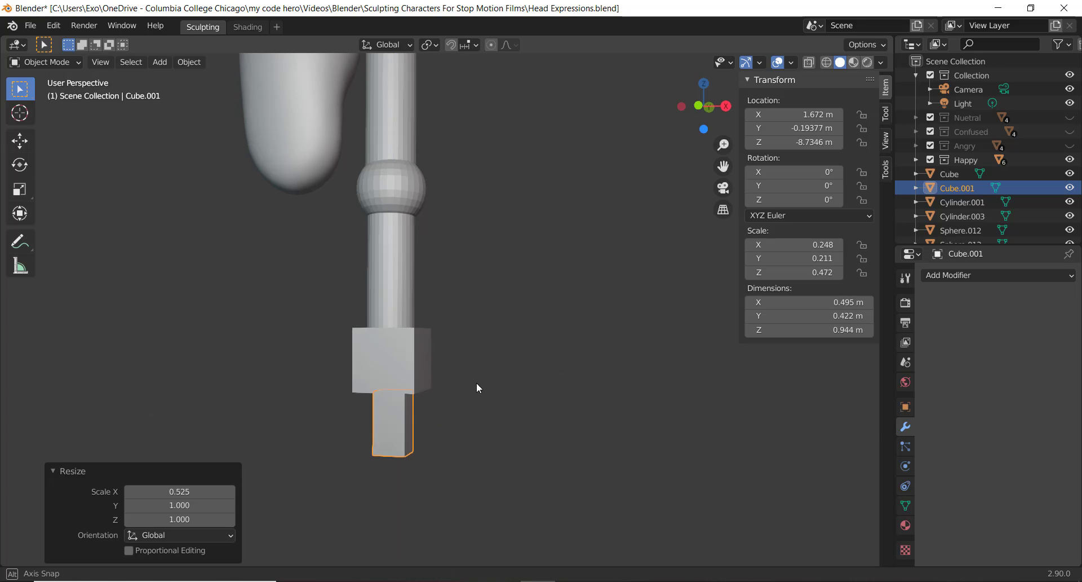
Lengthen the finger block to about 1.52 m along Z and move it along Y to about 0.04 m, near the palm's edge.
middle_drag(476, 385, 395, 368)
key(s)
key(z)
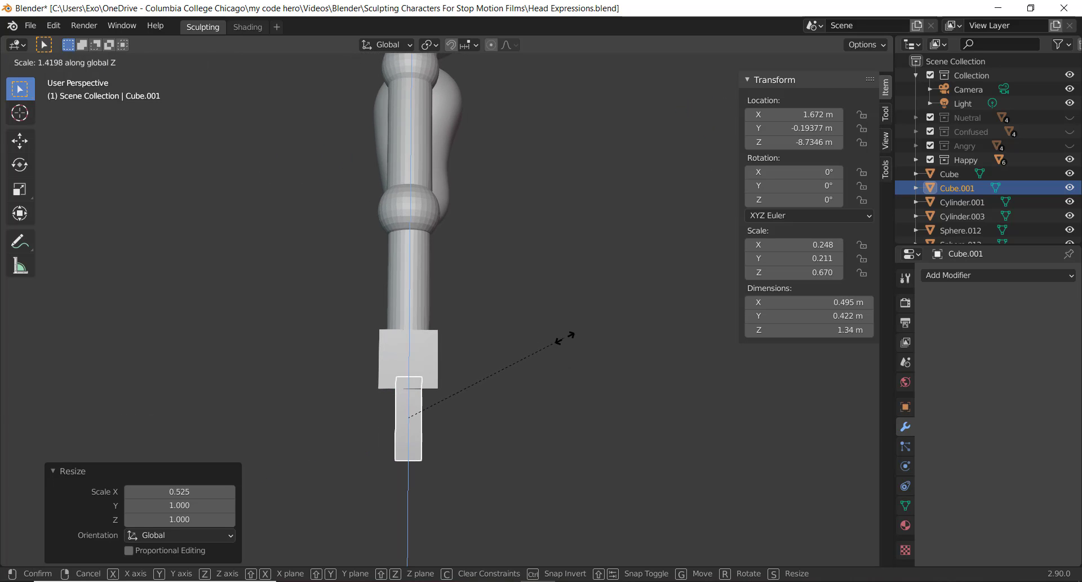
click(498, 404)
key(g)
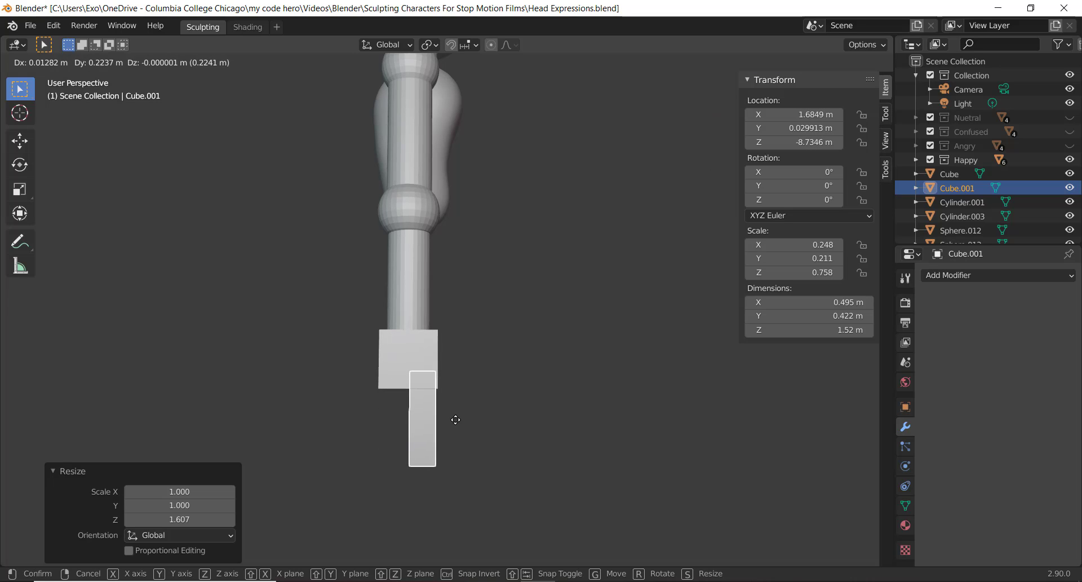
click(456, 419)
middle_drag(508, 380, 450, 373)
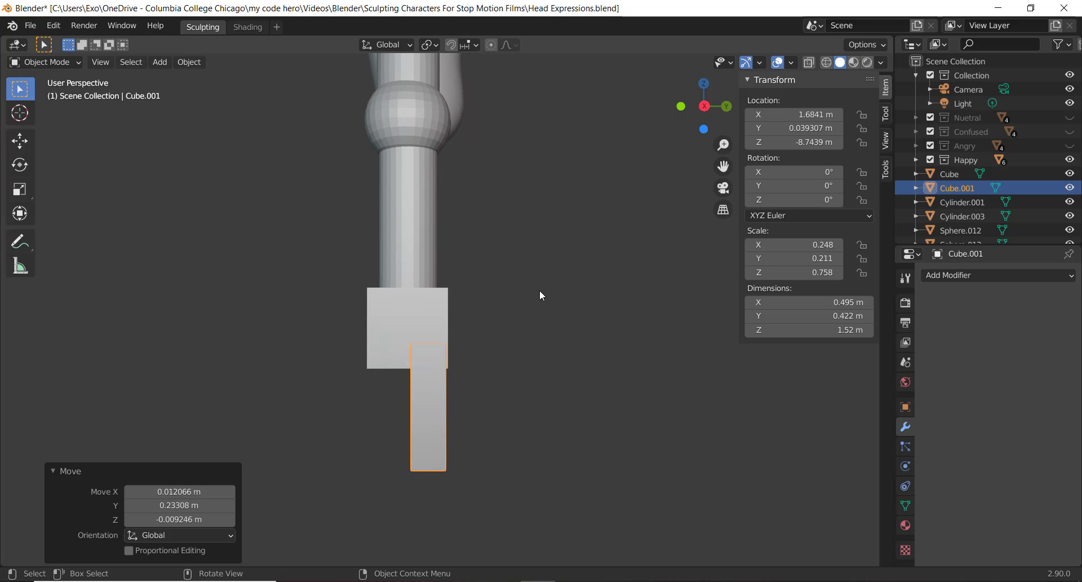
key(r)
click(593, 247)
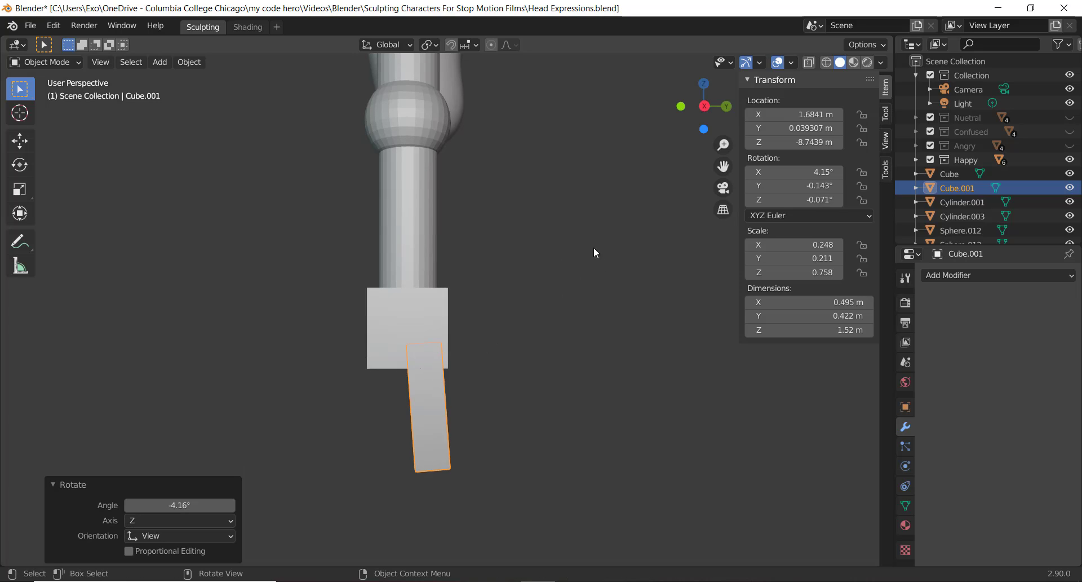
key(ctrl+z)
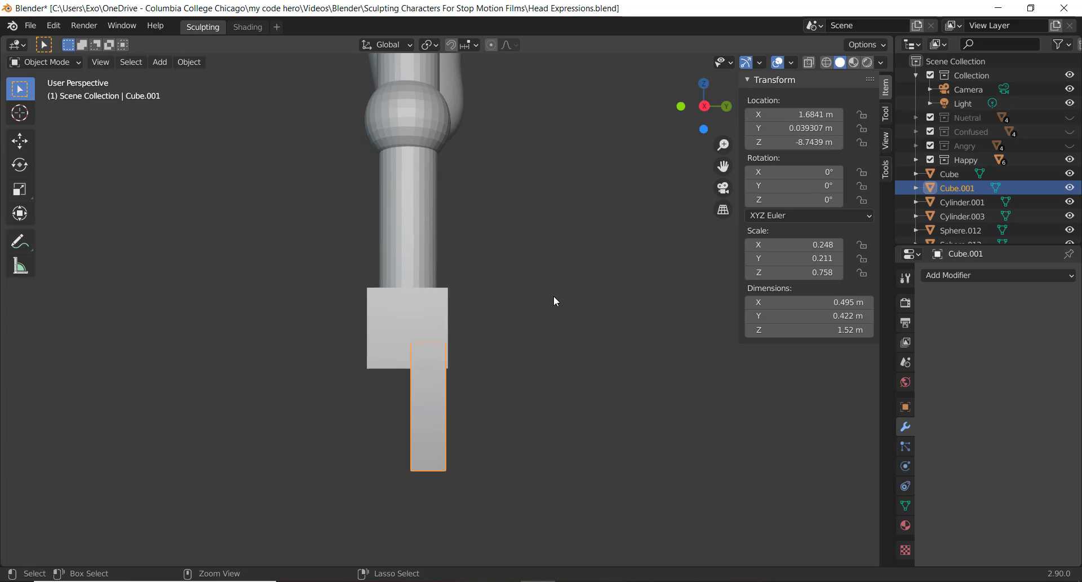
Restrict transforms to origins only and raise the finger block's origin about 0.78 m to its upper end.
click(885, 141)
click(886, 116)
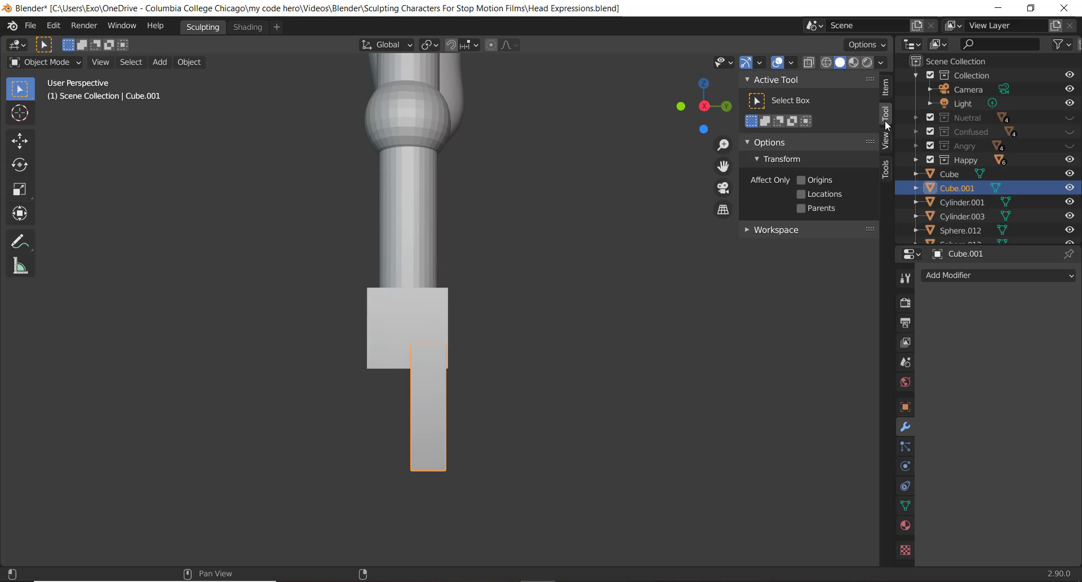
click(814, 177)
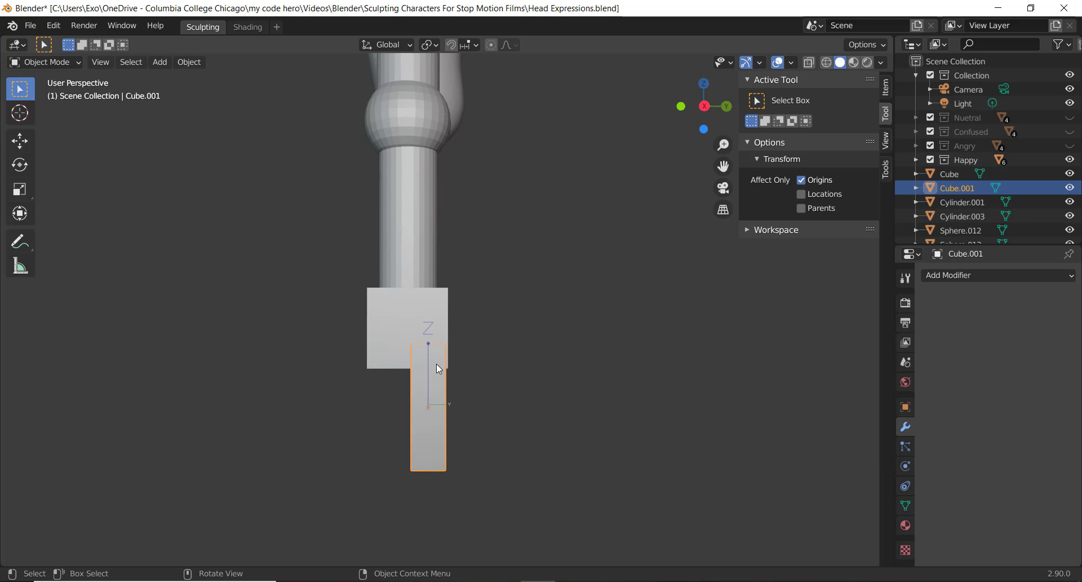
drag(440, 399, 431, 413)
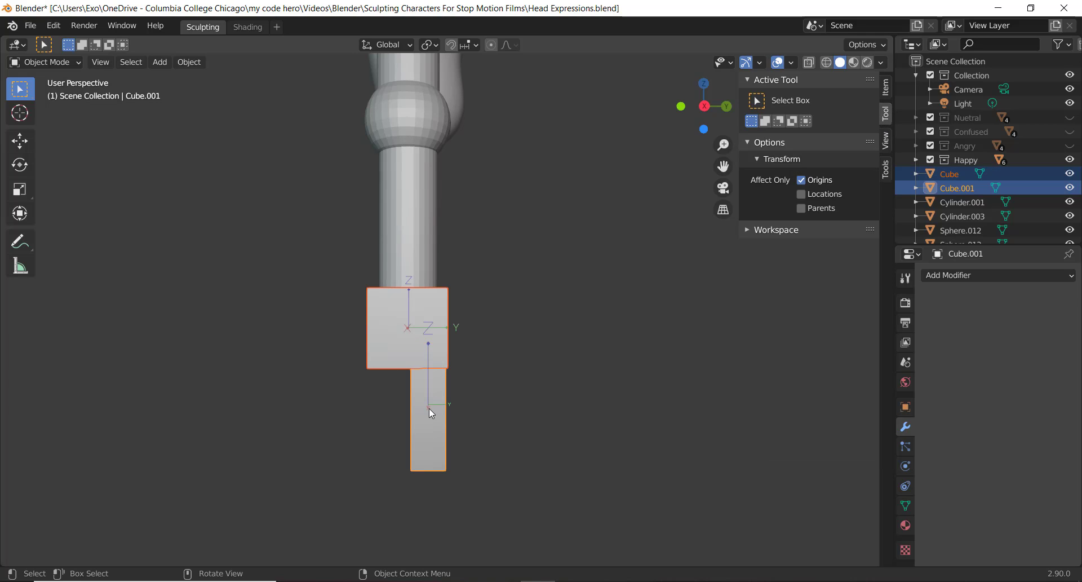
click(425, 440)
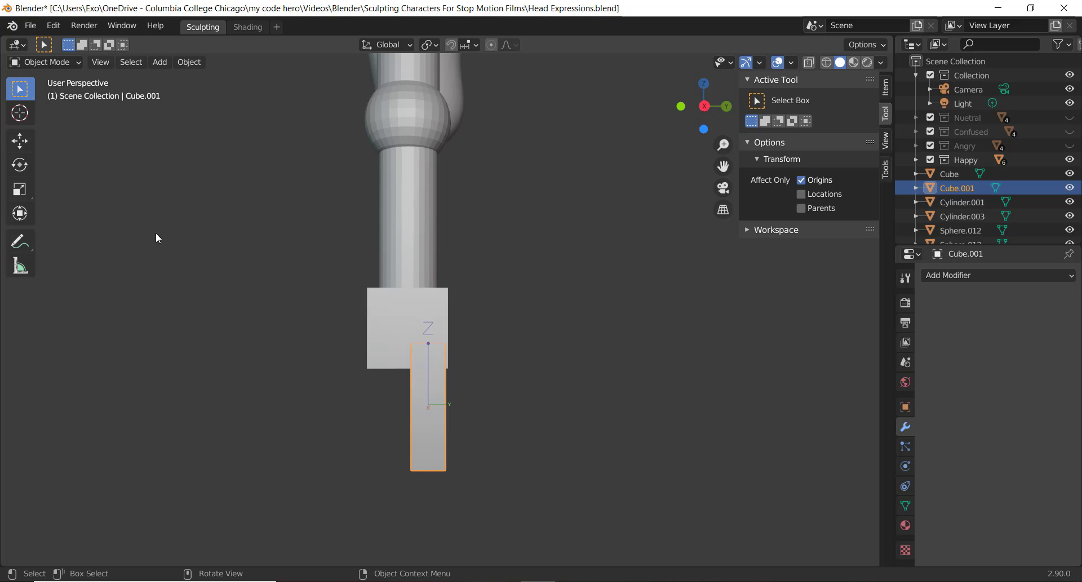
key(g)
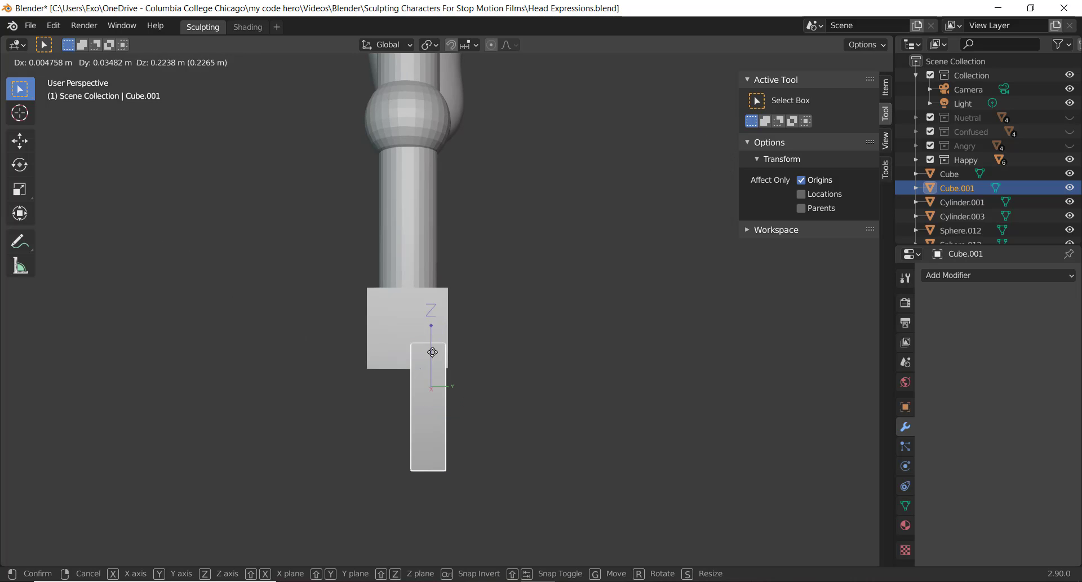
click(437, 315)
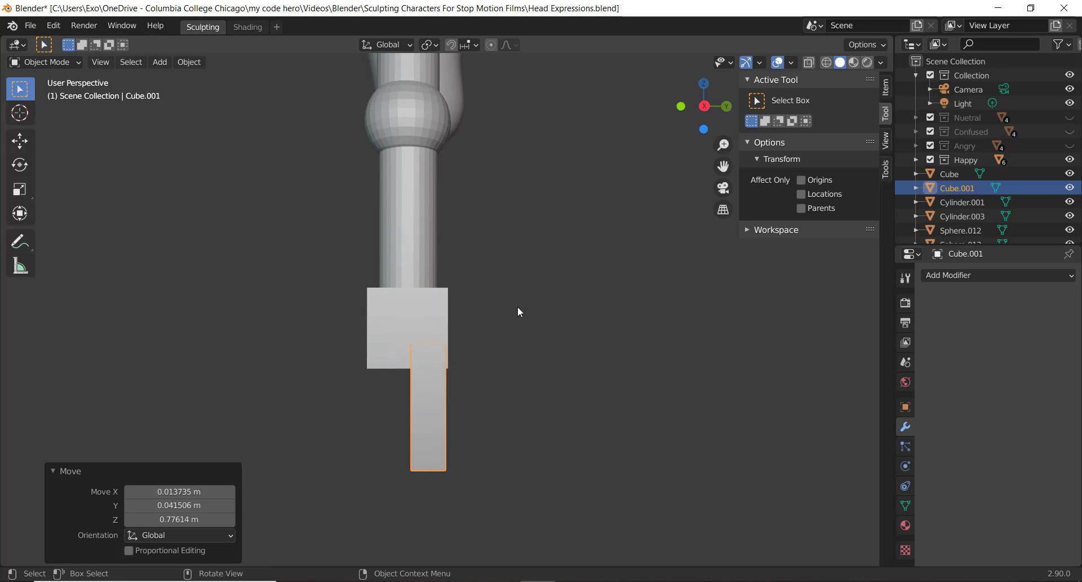
Lower the finger block about 0.22 m to the palm's lower edge and rotate it about 1.9° in the view plane.
key(g)
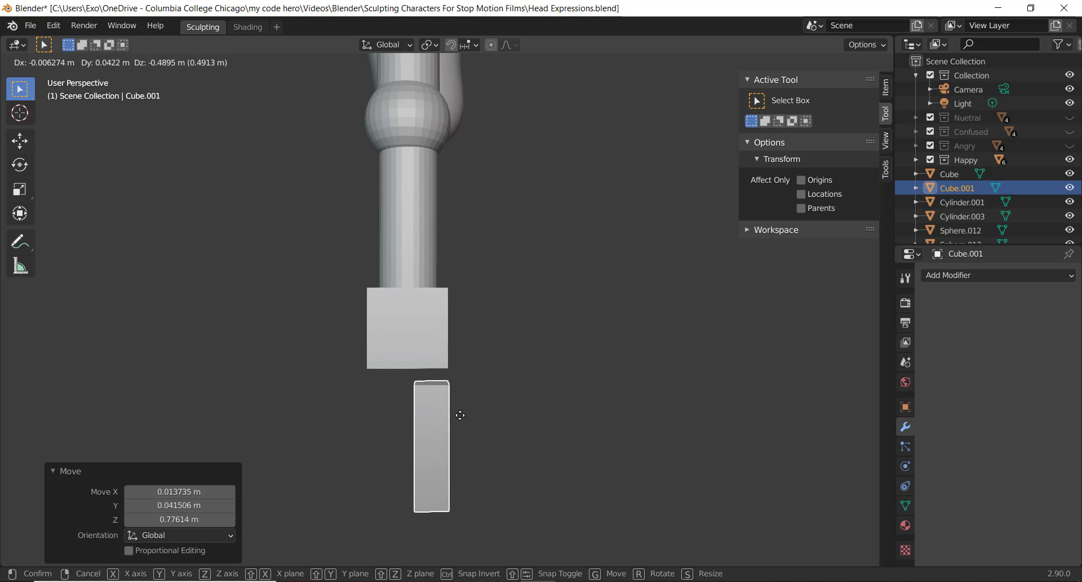
click(451, 392)
key(r)
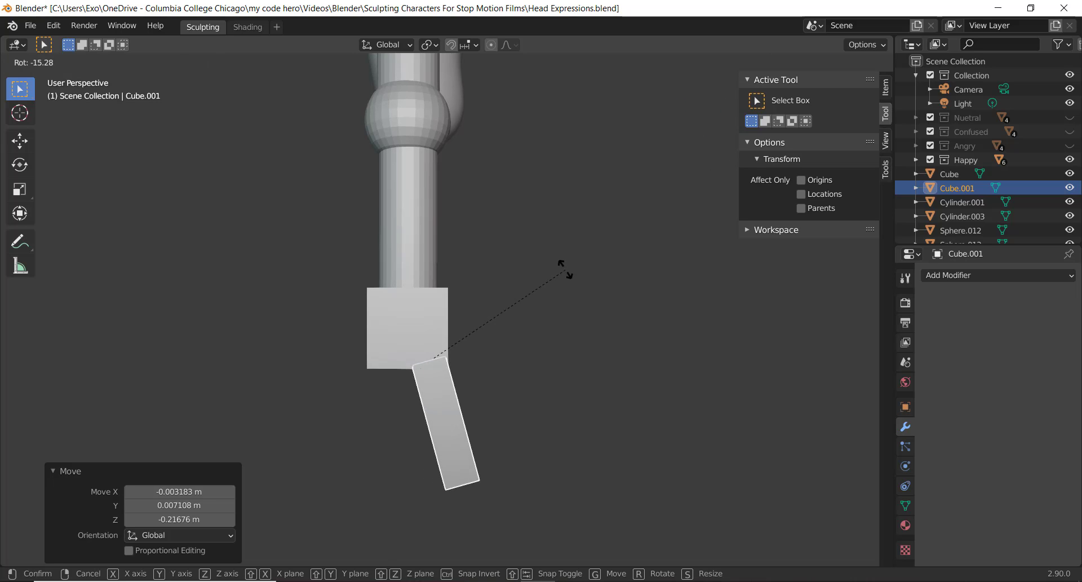
click(571, 321)
Tilt the finger block outward by about 16.1° and scale it uniformly to about 0.80.
key(r)
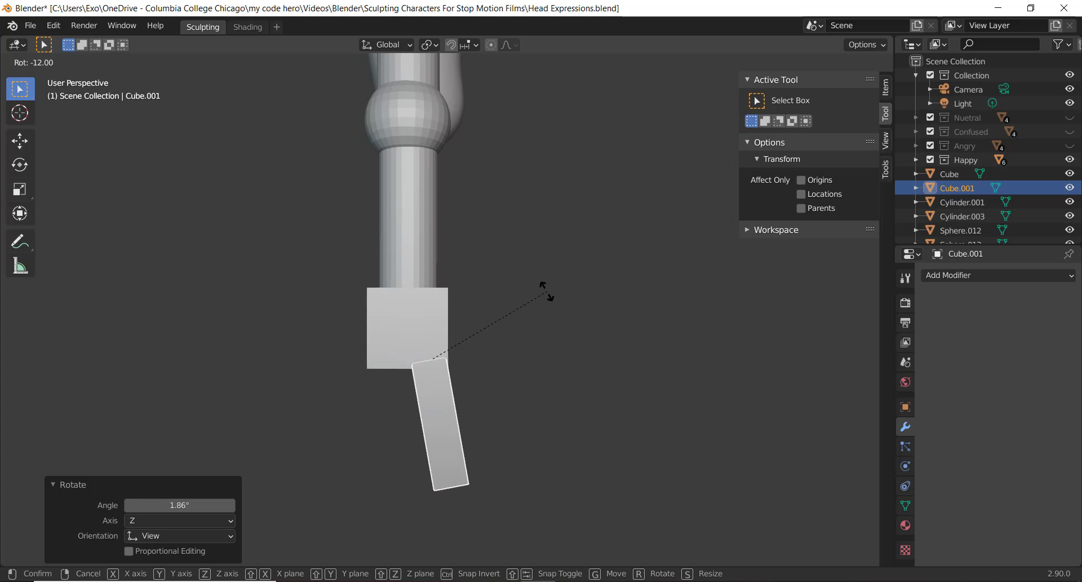
click(596, 250)
key(s)
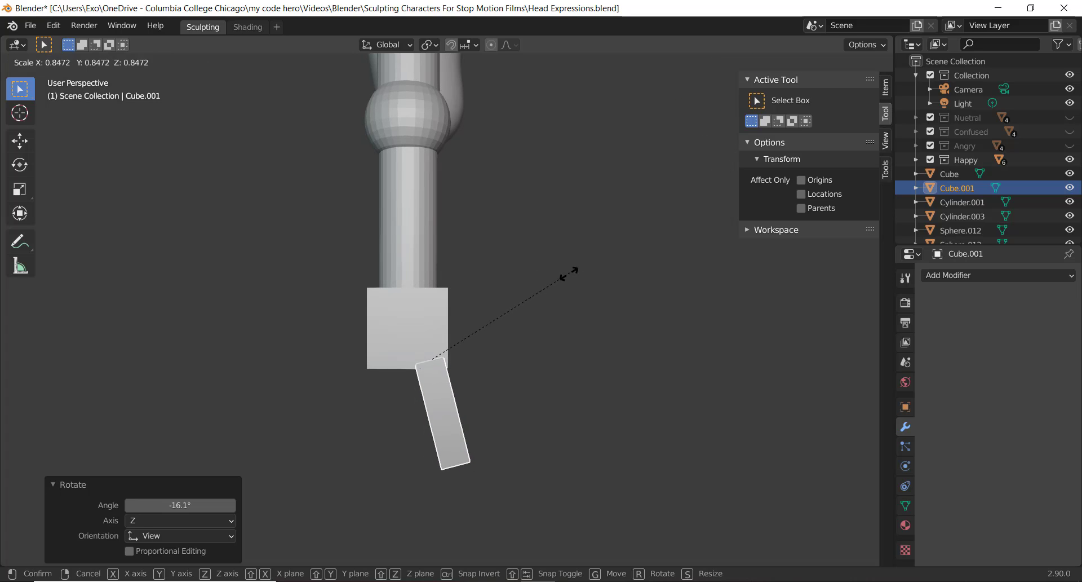
click(567, 283)
Duplicate the finger to the middle of the palm's lower edge and rotate the copy about 16.6° so it points down.
key(shift+d)
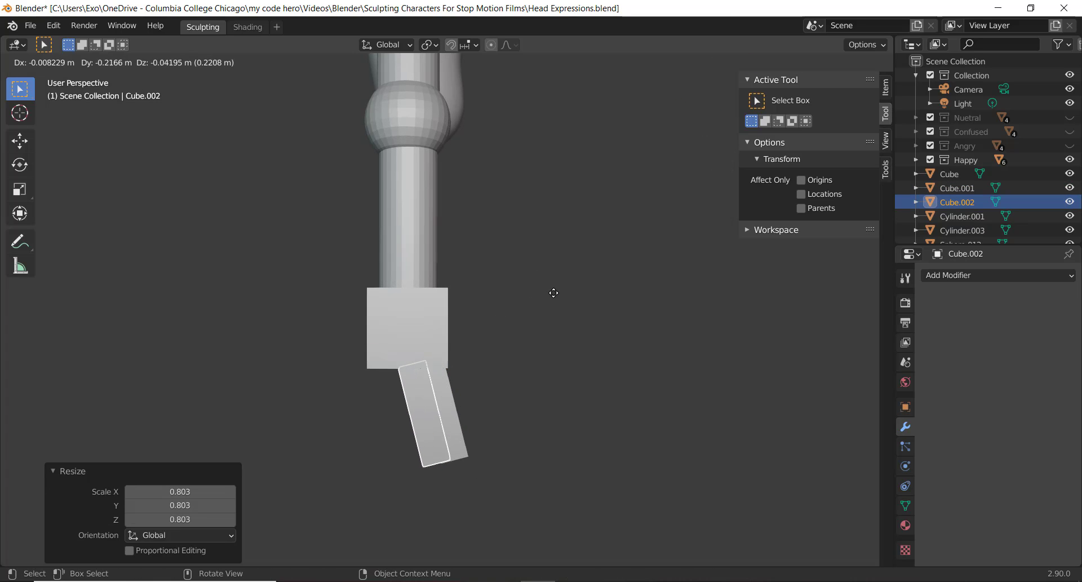
click(544, 290)
key(r)
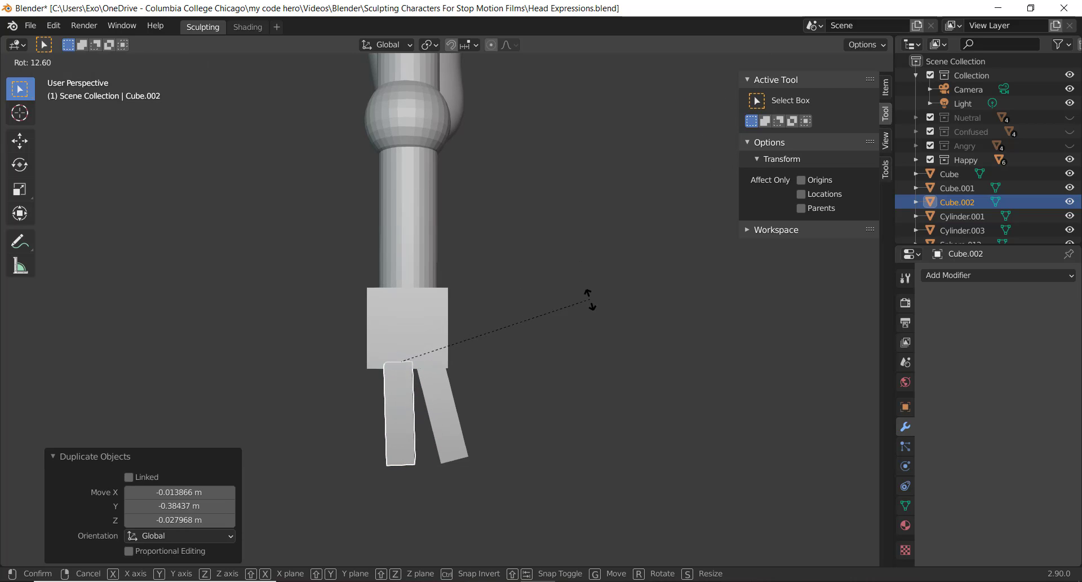
click(589, 311)
middle_drag(589, 312, 476, 416)
scroll(460, 321, up, 2)
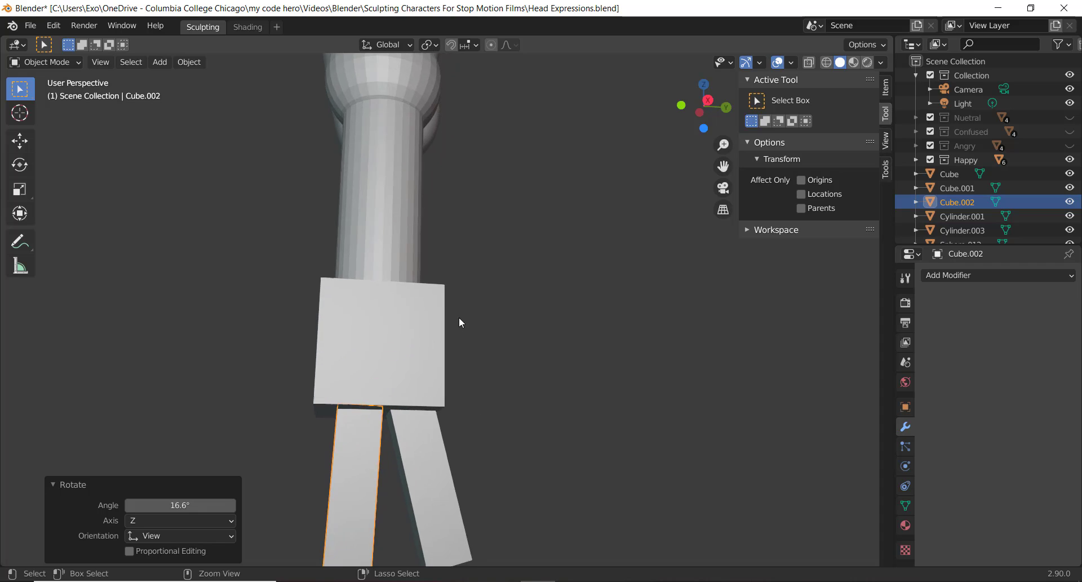
middle_drag(461, 323, 490, 343)
key(g)
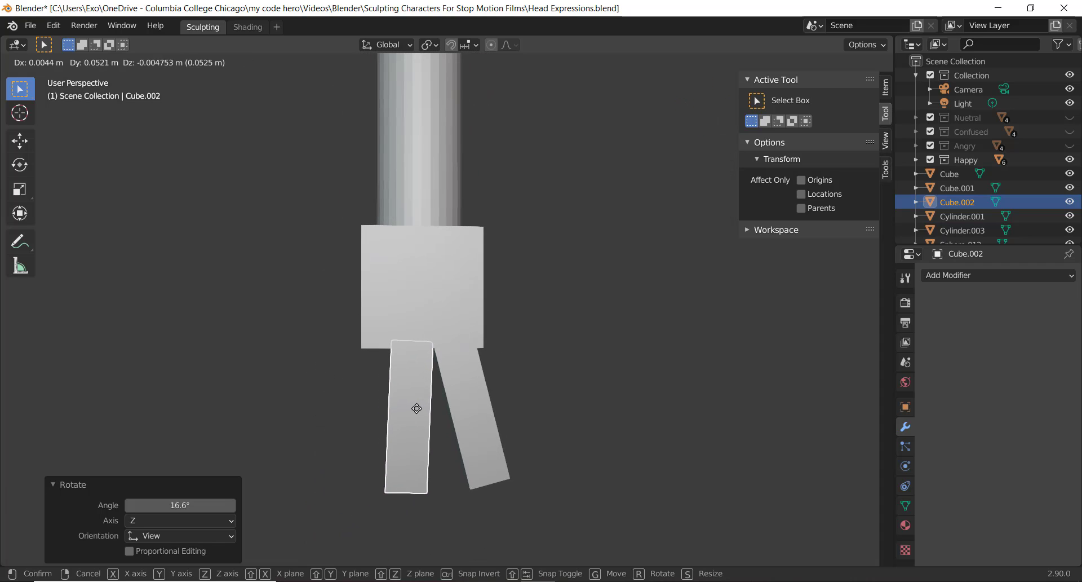
click(434, 398)
Duplicate the middle finger about 0.37 m along negative Y and splay the copy outward by about 17.6° at the palm's corner.
key(shift+d)
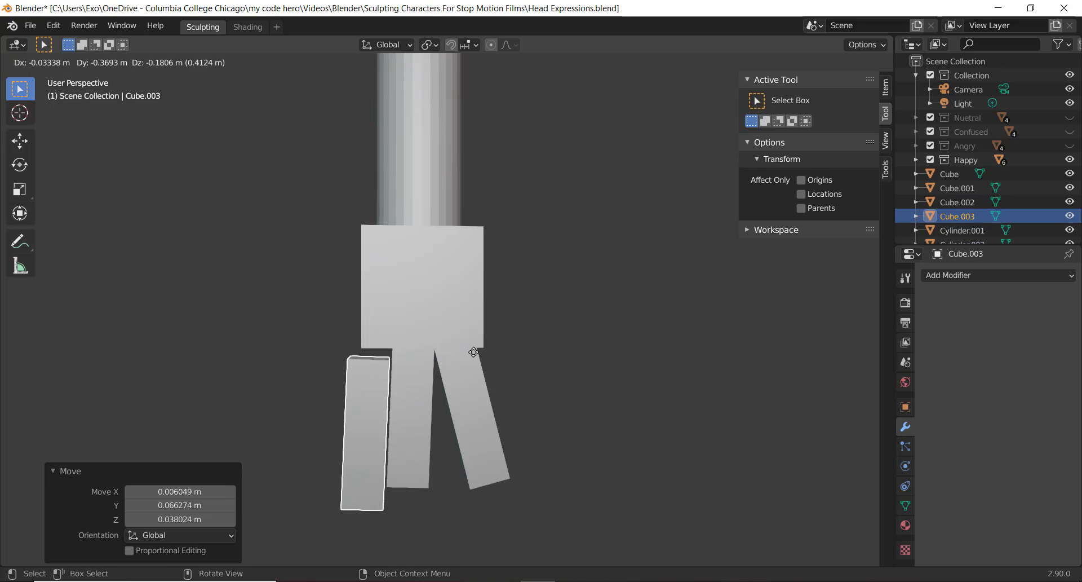
click(483, 326)
key(r)
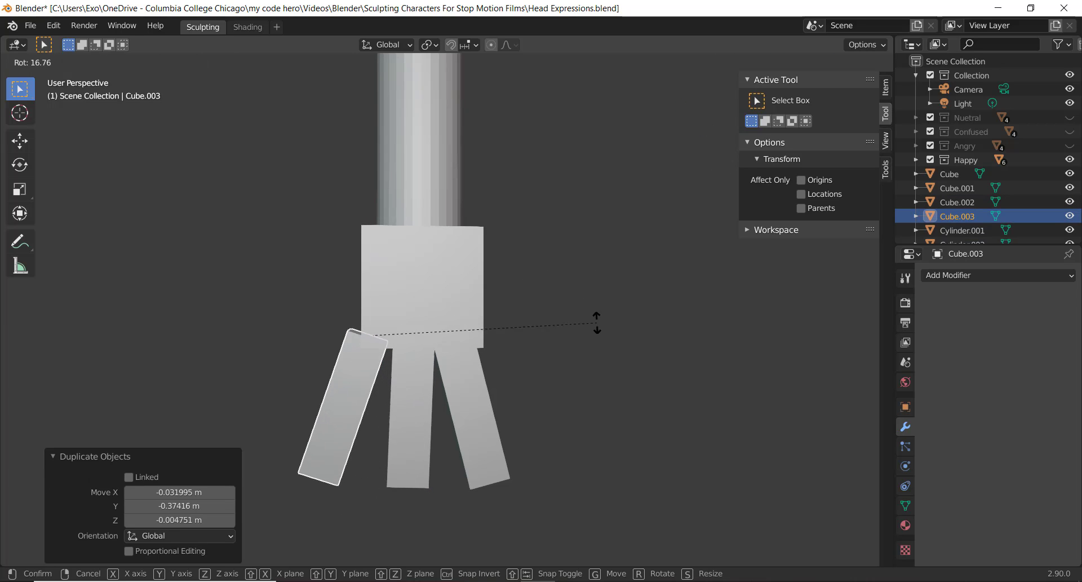
click(593, 323)
middle_drag(401, 370, 402, 360)
key(g)
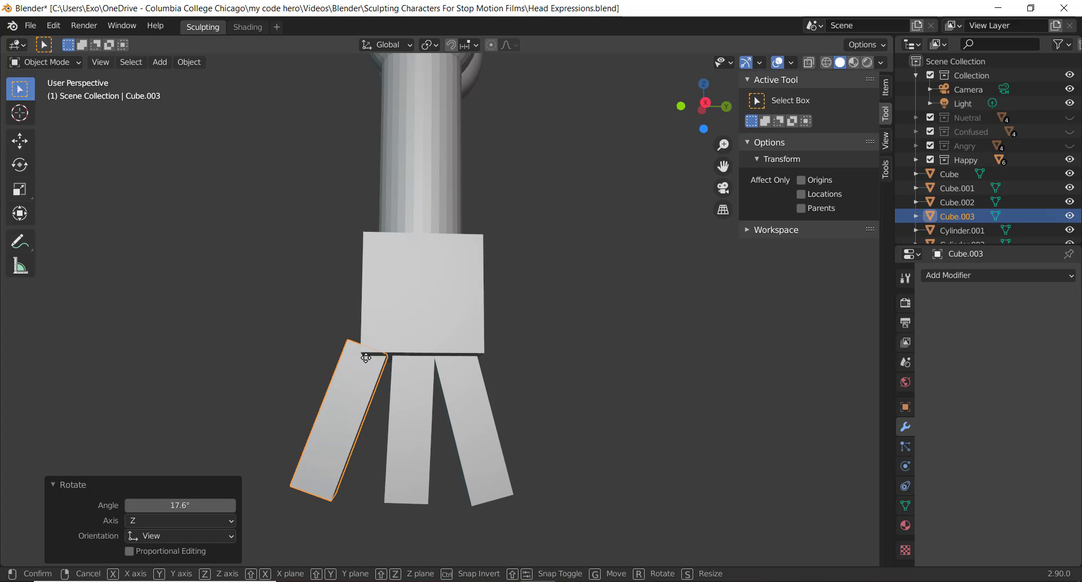
click(423, 401)
Scale all three fingers together to 0.90 and shift them about 0.08 m along Y to centre them under the palm.
shift+click(422, 402)
shift+click(471, 396)
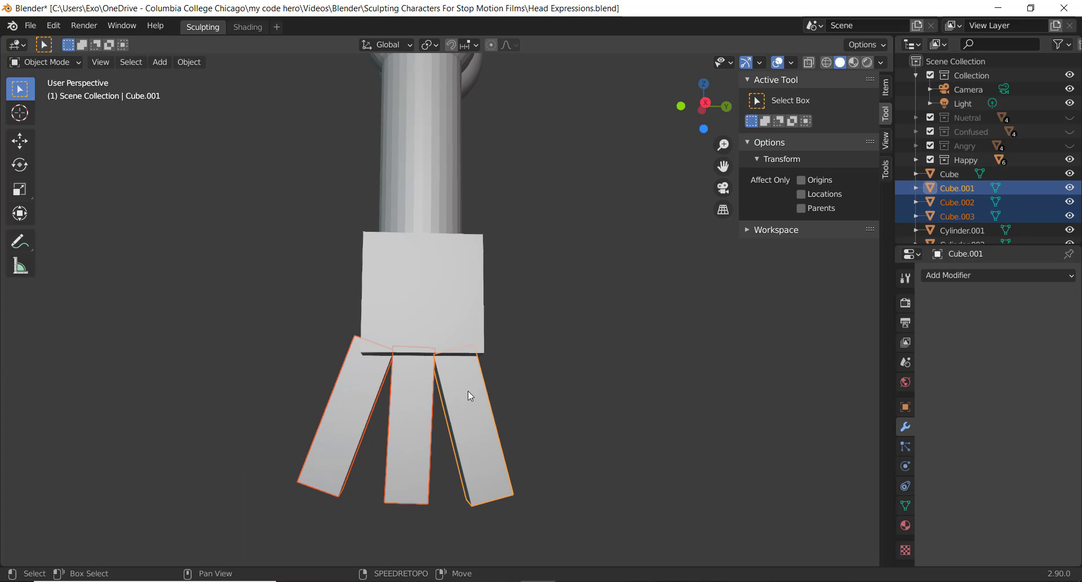
key(s)
click(580, 370)
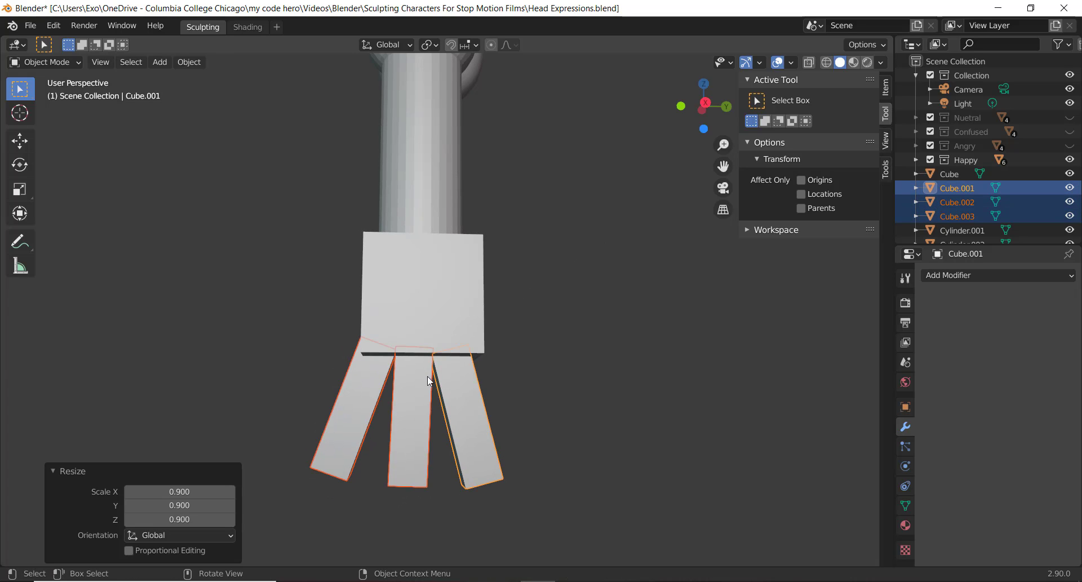
key(g)
click(435, 367)
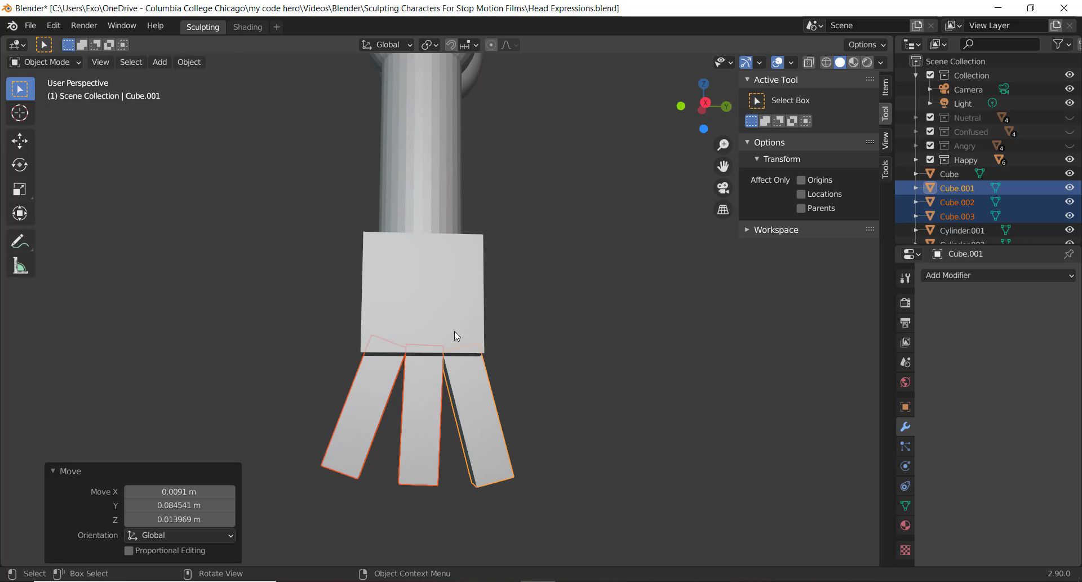
Duplicate the outer finger on the negative Y side as a thumb, moved about -0.30 m in Y and 0.71 m up in Z.
middle_drag(452, 336, 405, 375)
click(398, 375)
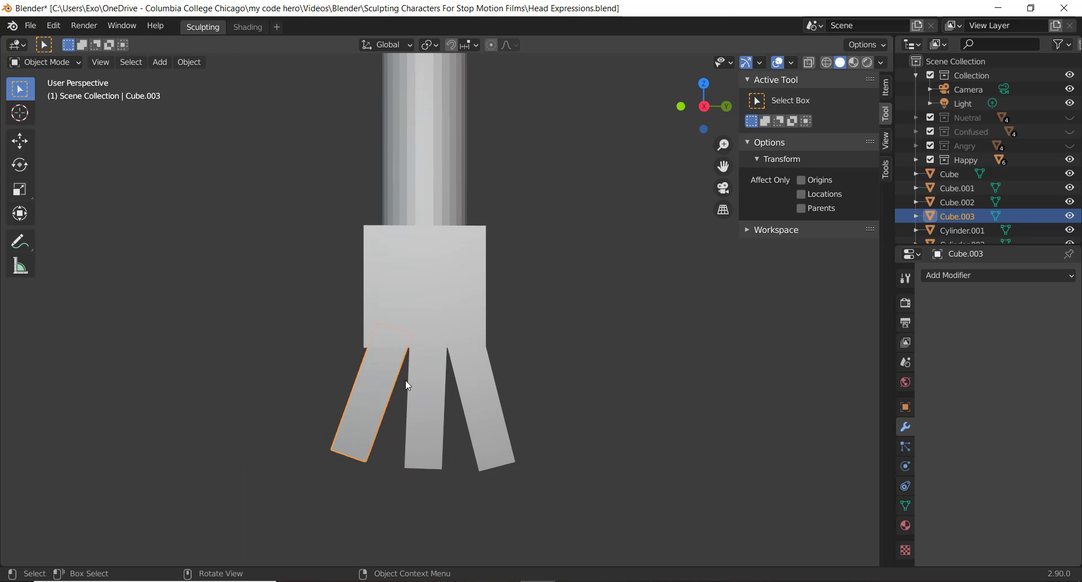
key(shift+d)
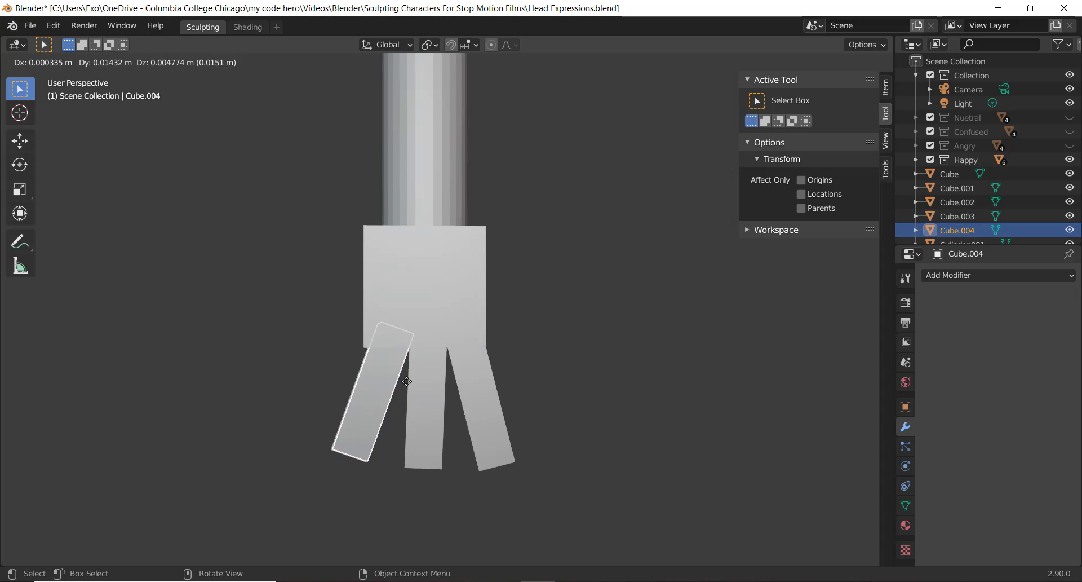
right_click(396, 395)
key(g)
click(361, 312)
Rotate the thumb block to stick out sideways from the palm and seat its base in the palm's upper side.
key(r)
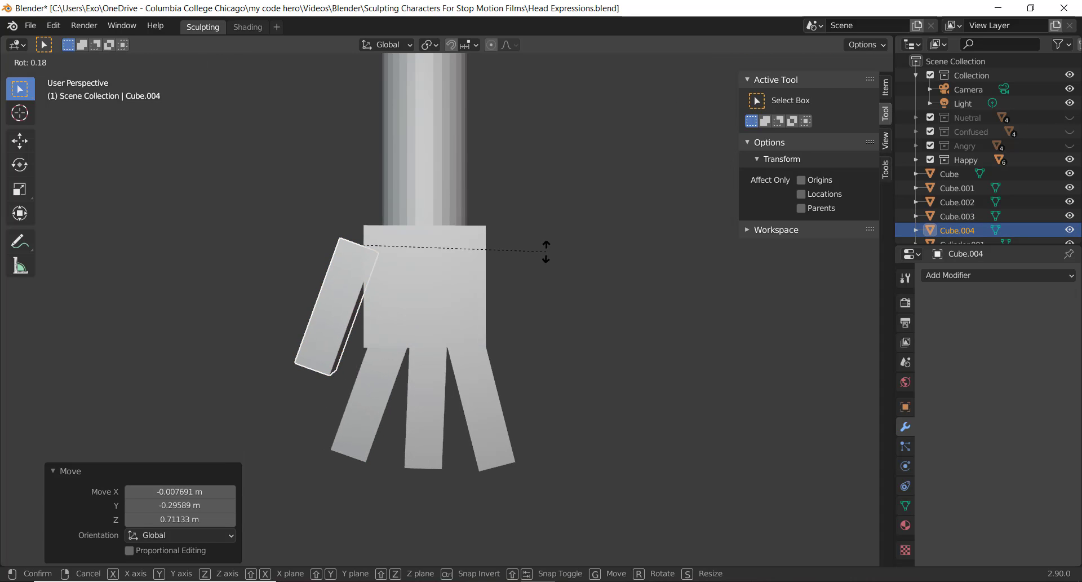
click(461, 457)
middle_drag(506, 323, 425, 332)
key(g)
click(355, 318)
Thin the palm cube by scaling it to about 0.70 along X.
click(425, 333)
middle_drag(516, 314, 529, 283)
key(s)
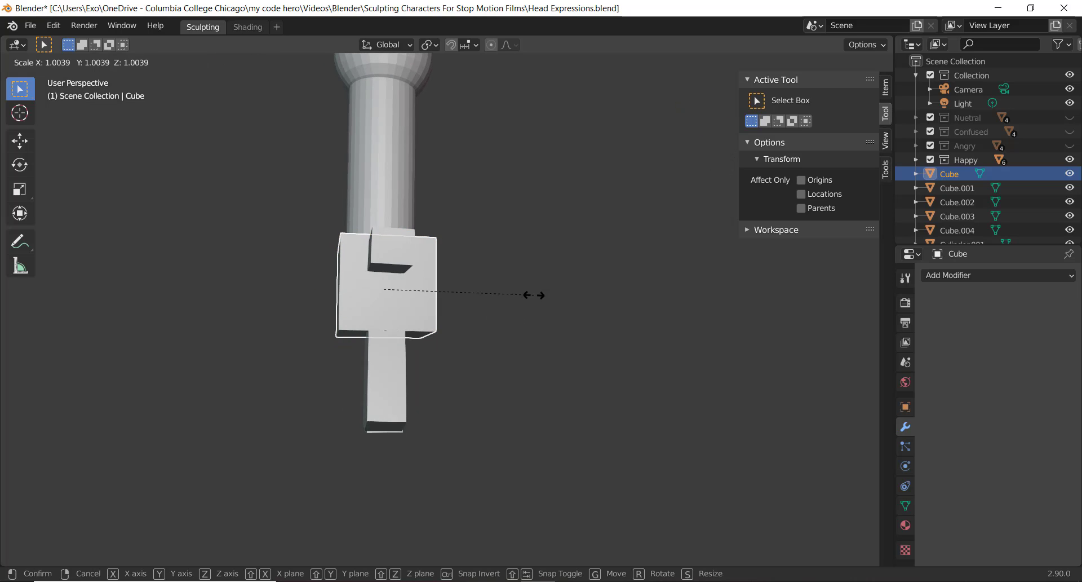
key(x)
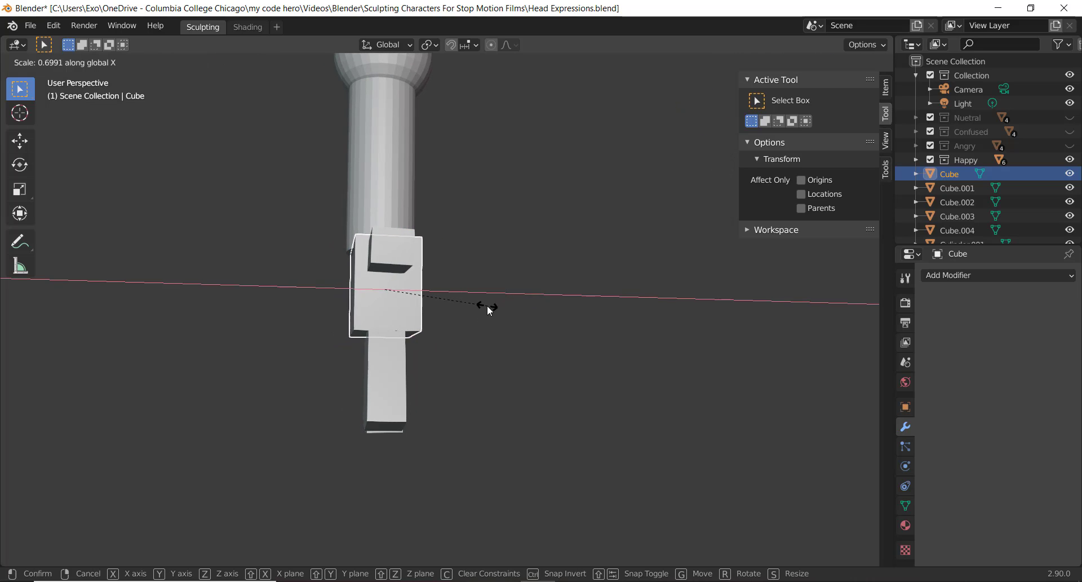
click(487, 306)
middle_drag(487, 306, 522, 321)
click(421, 314)
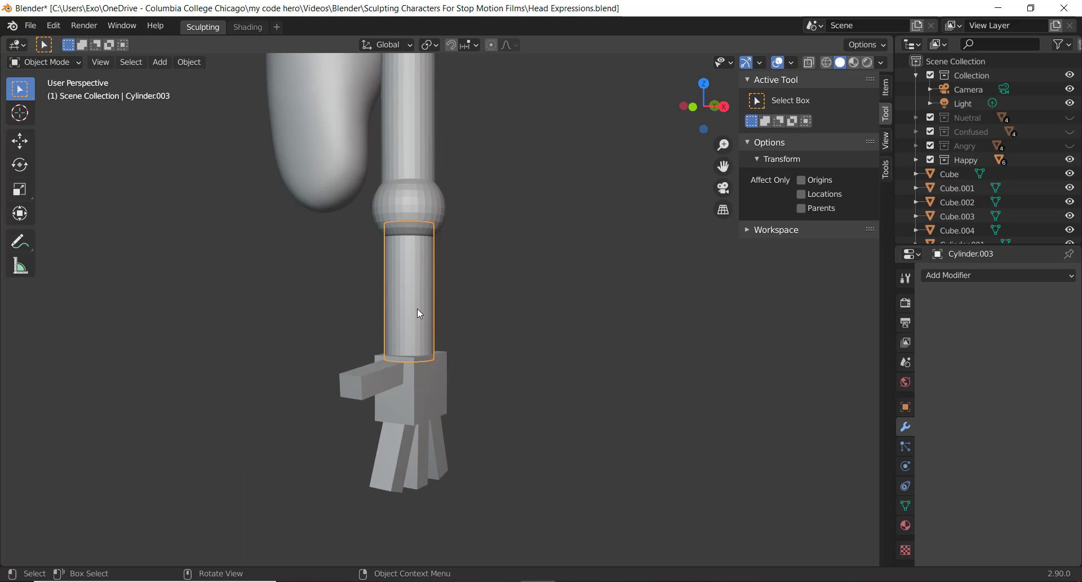
middle_drag(420, 314, 514, 300)
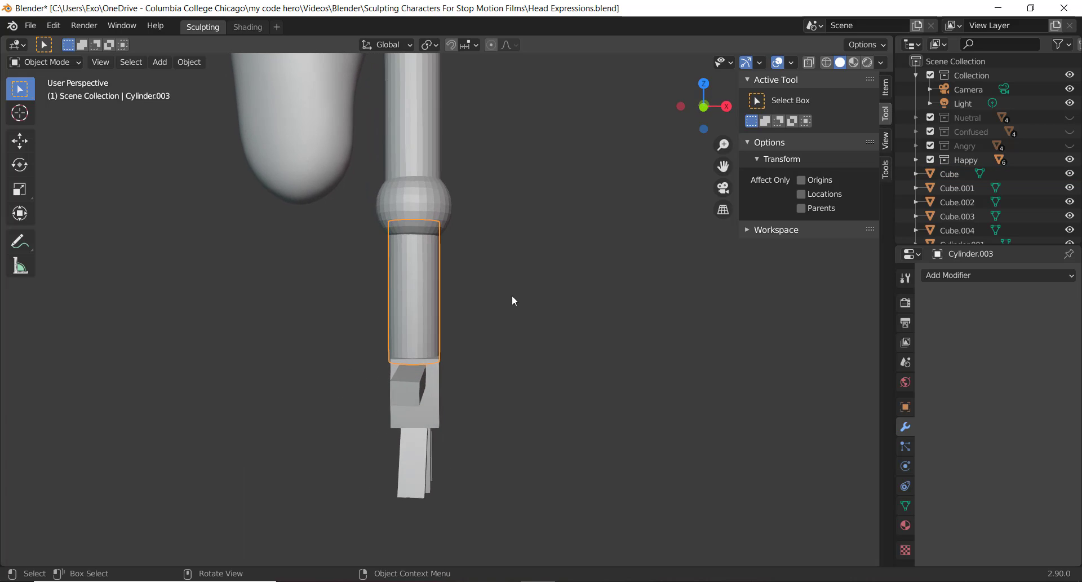
middle_drag(505, 343, 394, 375)
shift+click(398, 383)
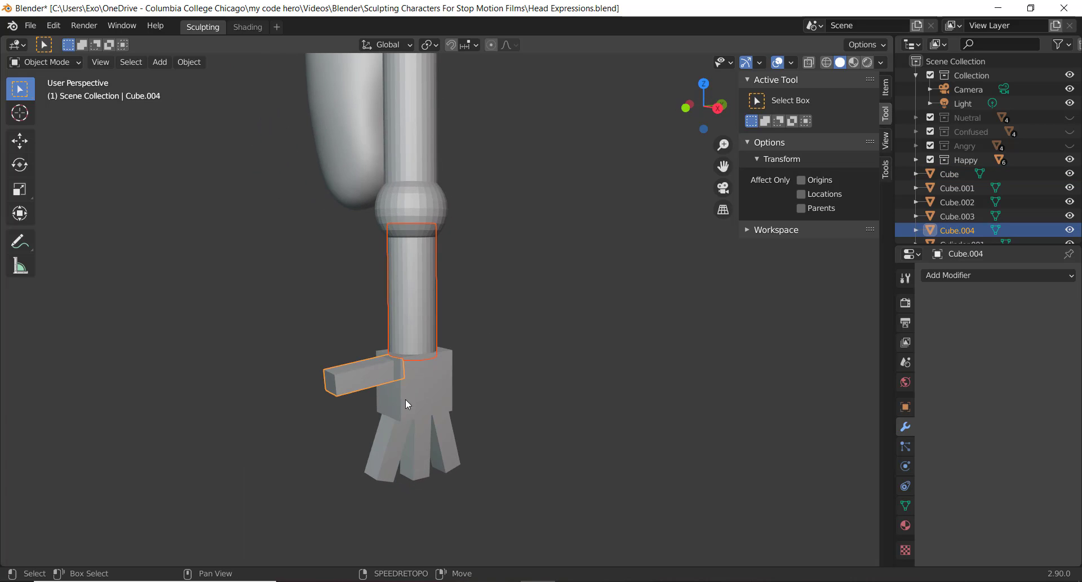
shift+click(407, 402)
Join the thumb, palm and three fingers into a single hand object.
click(382, 367)
shift+click(395, 395)
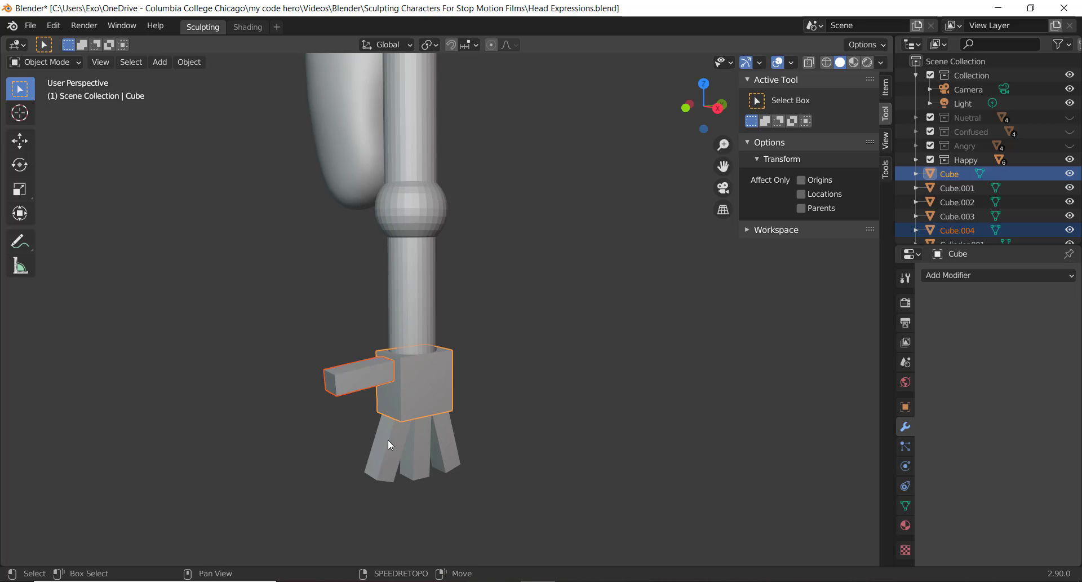
shift+click(388, 440)
shift+click(417, 448)
shift+click(452, 443)
middle_drag(459, 387, 498, 368)
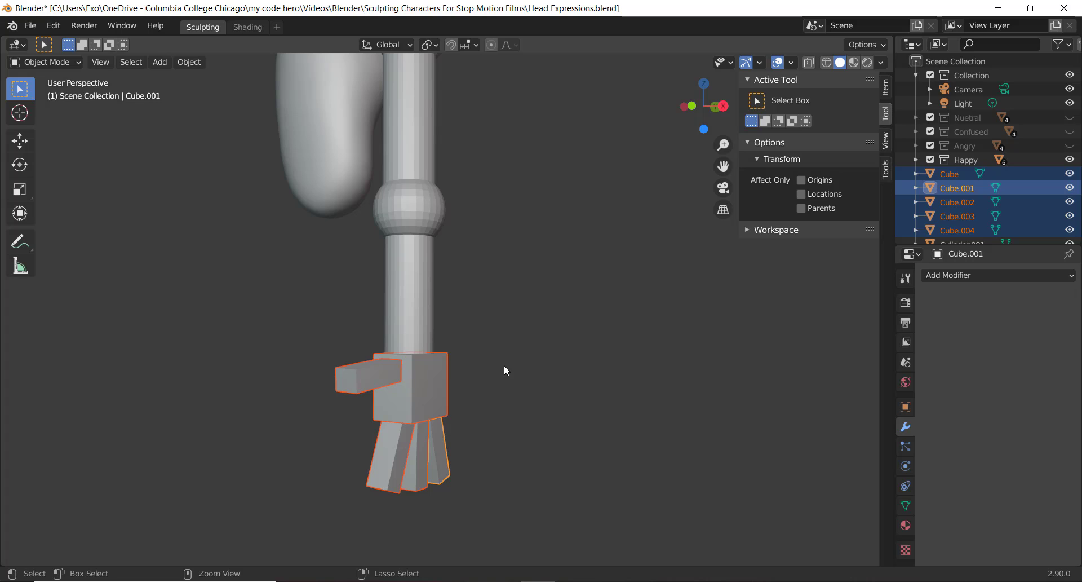
key(ctrl+j)
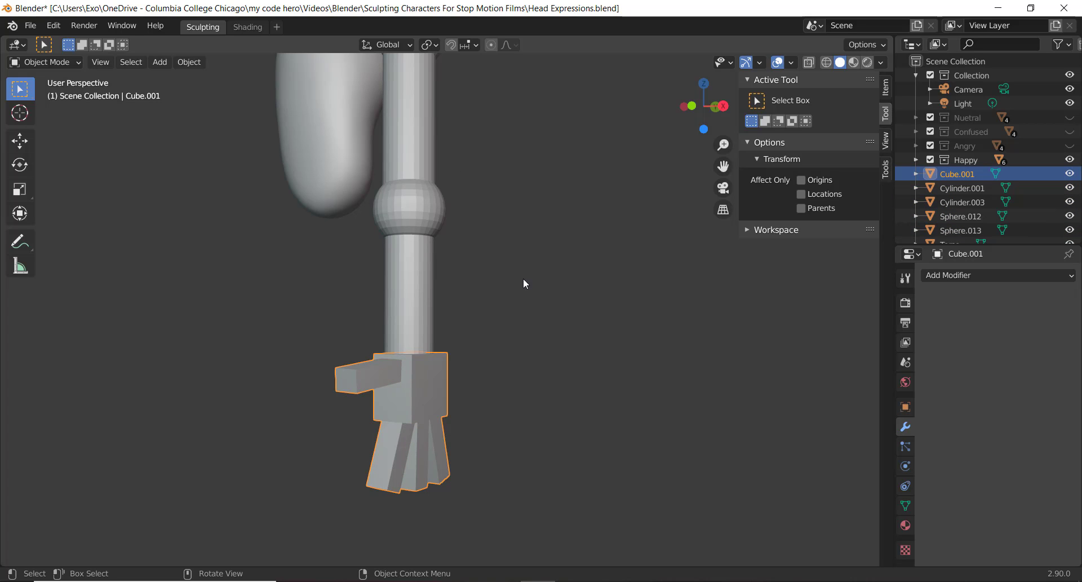
Enlarge the joined hand uniformly by about 1.18 and fine-tune its overall size against the arm.
key(s)
click(554, 271)
middle_drag(554, 271, 460, 323)
scroll(449, 303, down, 5)
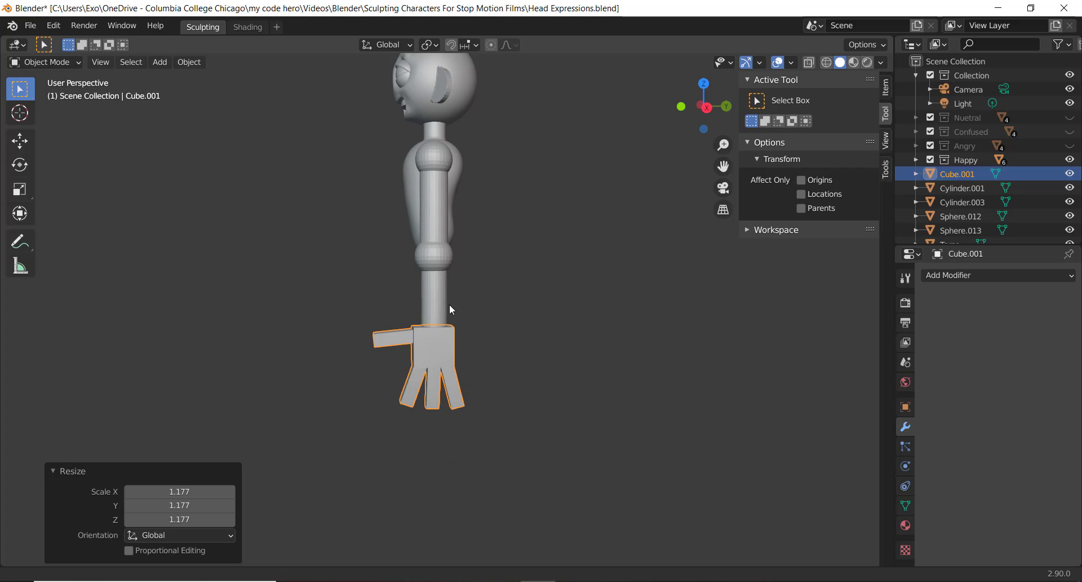
key(s)
click(522, 267)
Scale the forearm cylinder to about 0.92 and reposition it between the elbow sphere and the hand.
middle_drag(554, 282, 609, 281)
click(482, 369)
key(s)
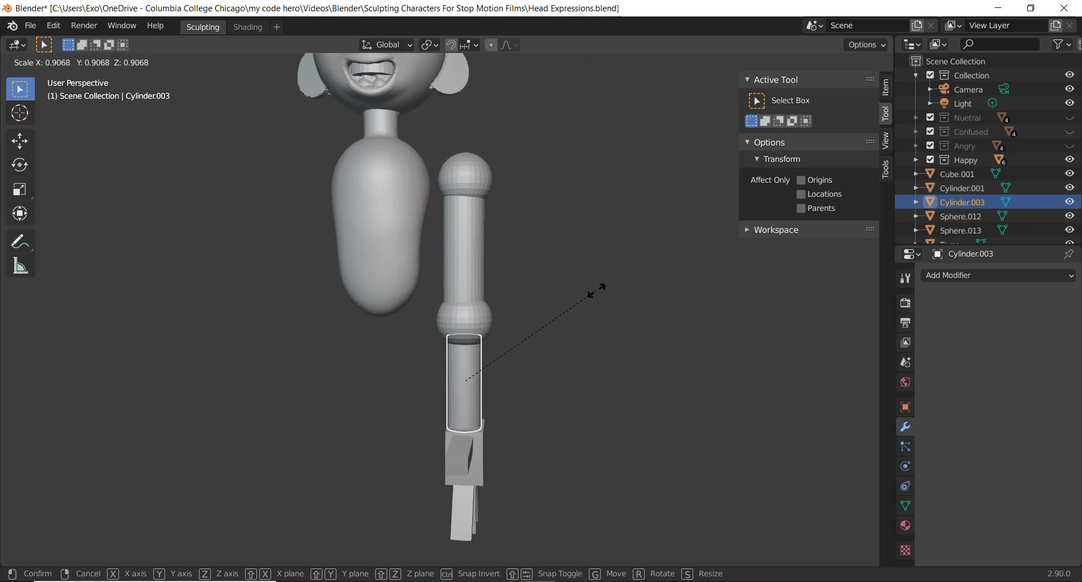
click(597, 289)
middle_drag(539, 346, 516, 320)
key(g)
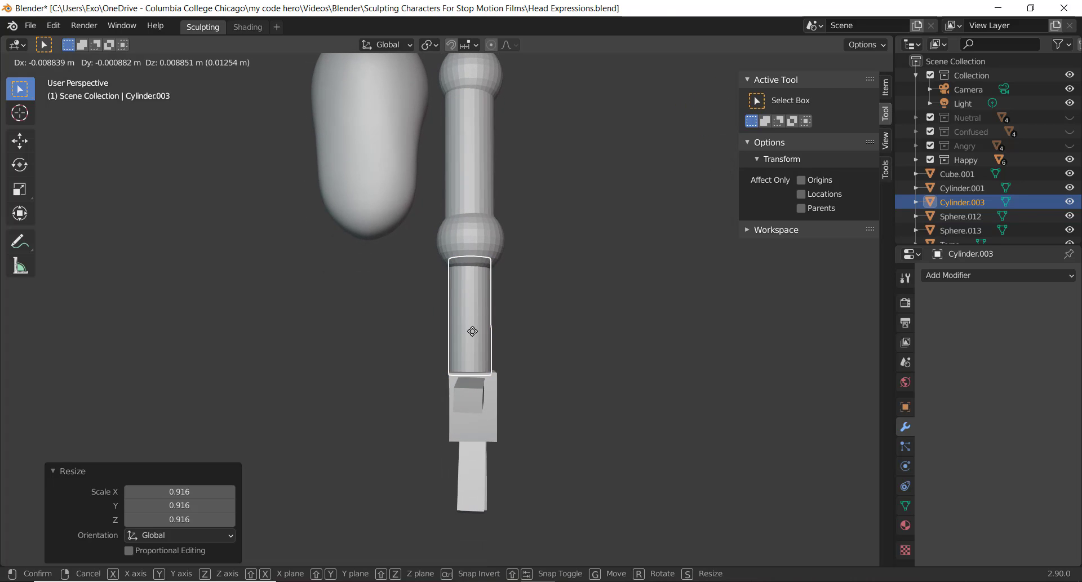
click(475, 332)
Move the elbow sphere down about 0.06 m over the joint between the upper arm and forearm.
click(479, 253)
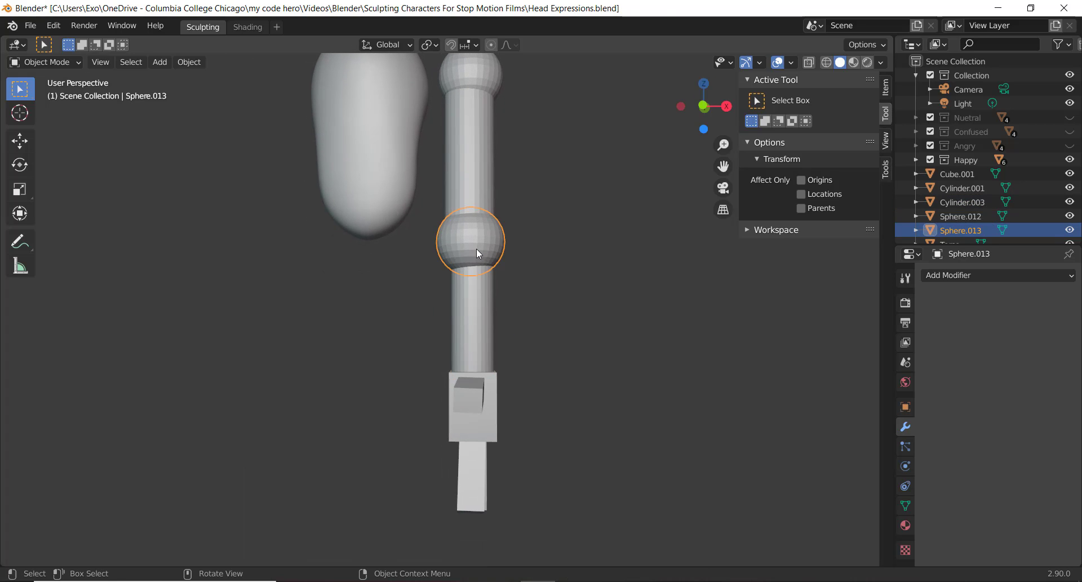
key(g)
click(476, 249)
key(g)
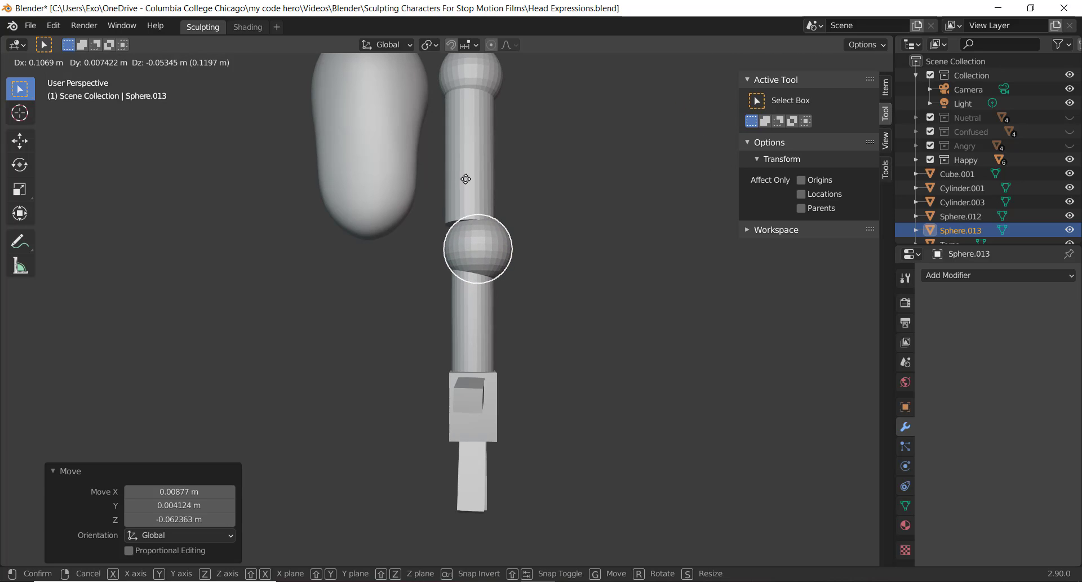
right_click(459, 177)
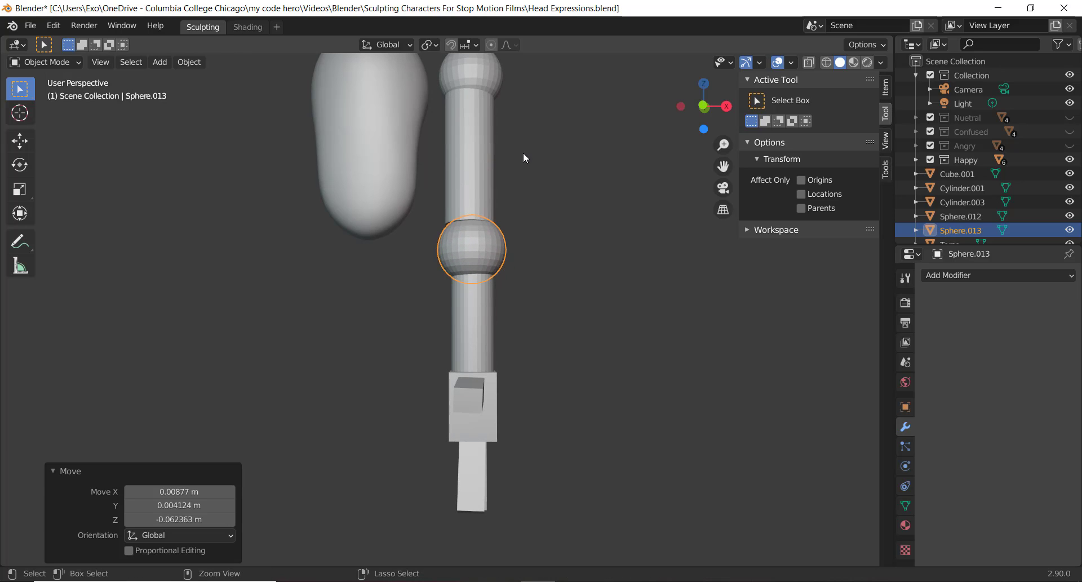
Shift the elbow sphere, upper arm cylinder and shoulder sphere together about 0.009 m along X.
shift+click(476, 90)
shift+click(478, 72)
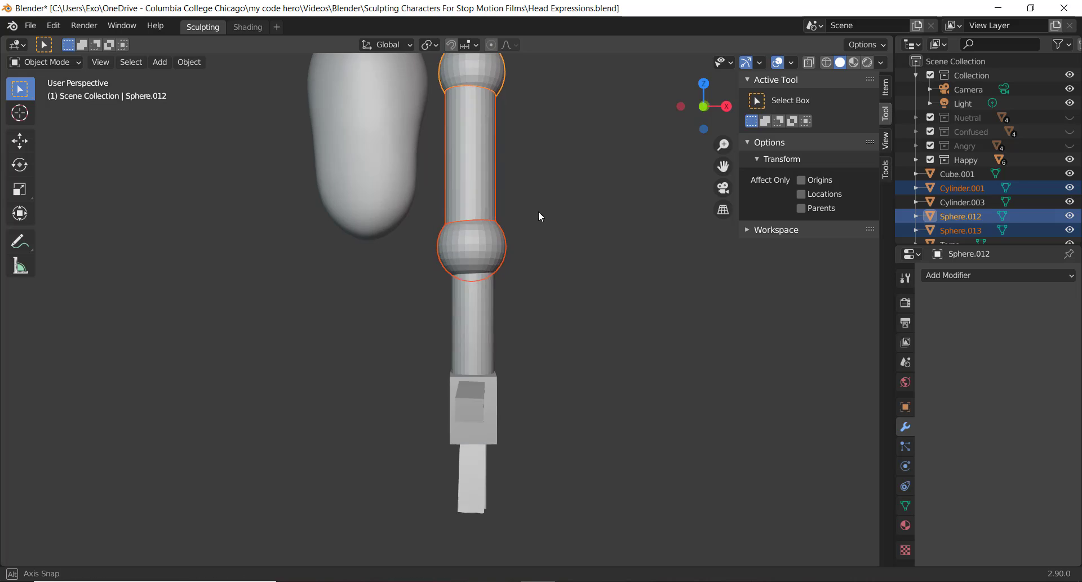
middle_drag(539, 211, 550, 214)
click(21, 142)
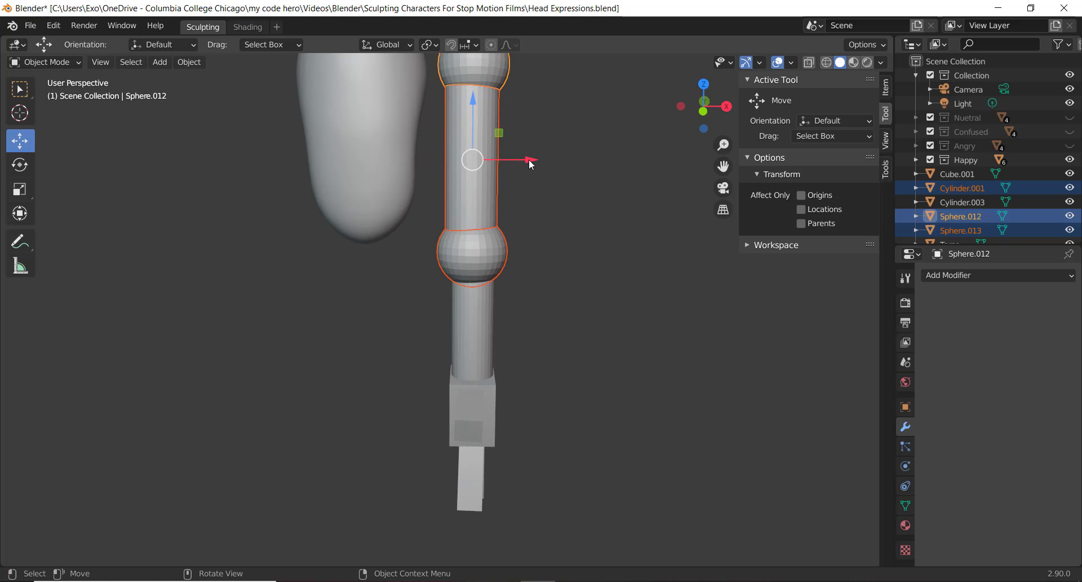
drag(530, 164, 532, 165)
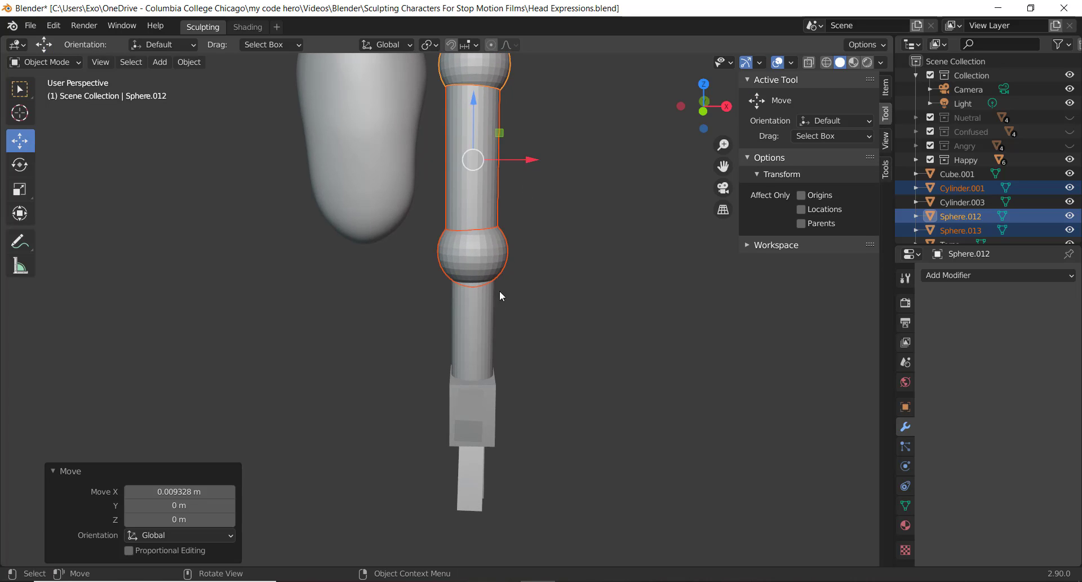
Add the forearm cylinder and the hand to the selected arm parts and join them all into a single mesh.
scroll(392, 273, down, 5)
middle_drag(432, 344, 458, 339)
scroll(459, 339, up, 5)
shift+click(452, 333)
shift+click(446, 391)
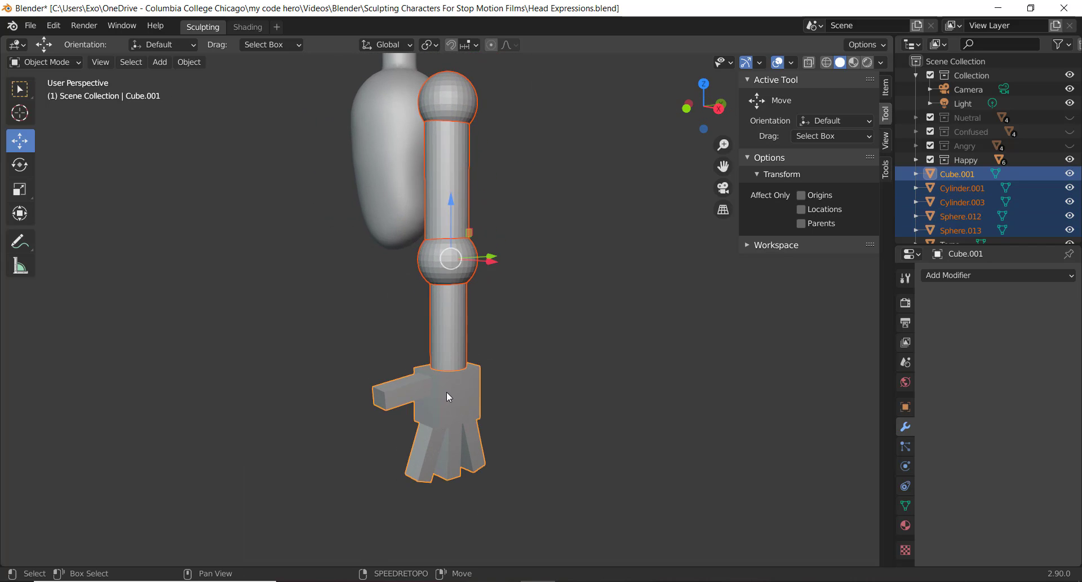
key(ctrl+p)
click(454, 381)
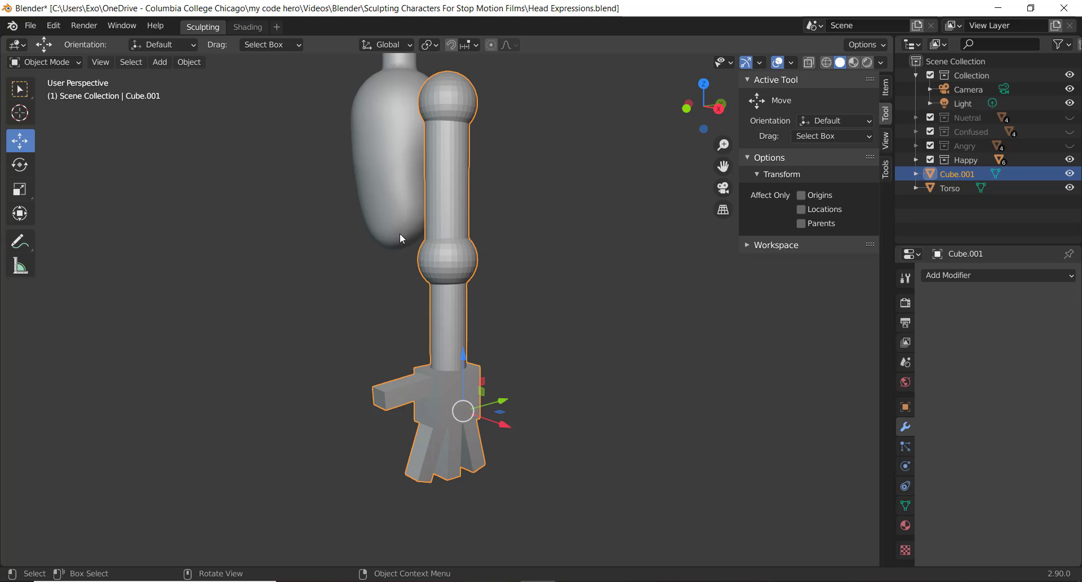
Switch the joined arm to Sculpt Mode and remesh it so its parts fuse into one continuous surface.
middle_drag(400, 237, 487, 294)
click(955, 281)
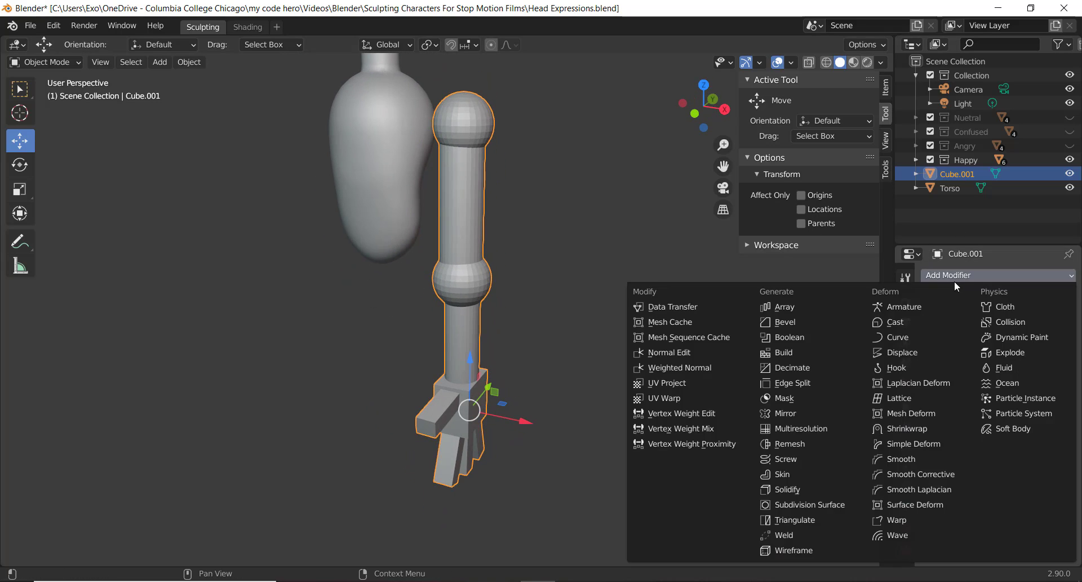
key(ctrl+Tab)
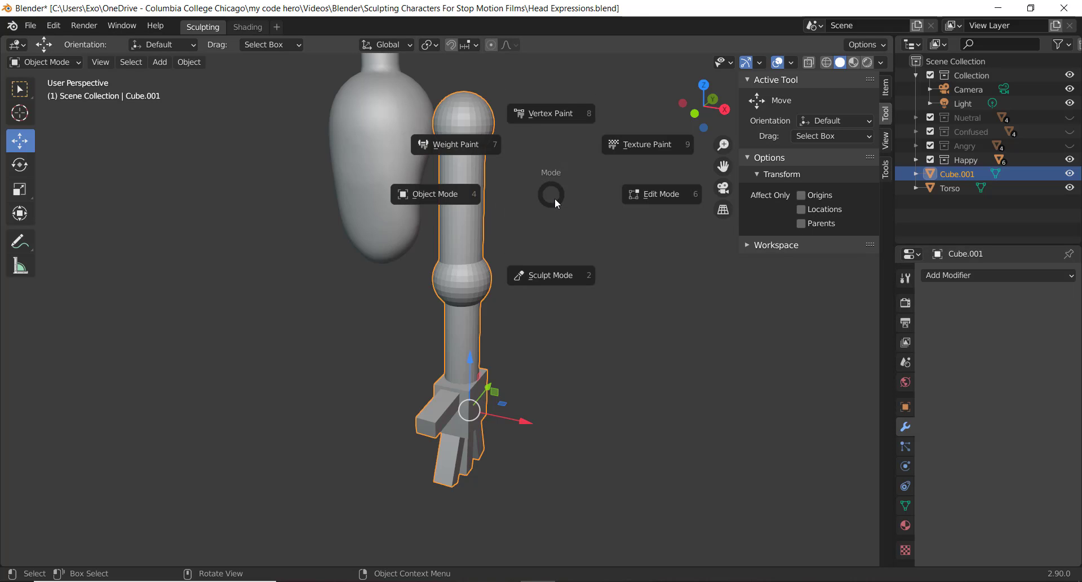
click(546, 273)
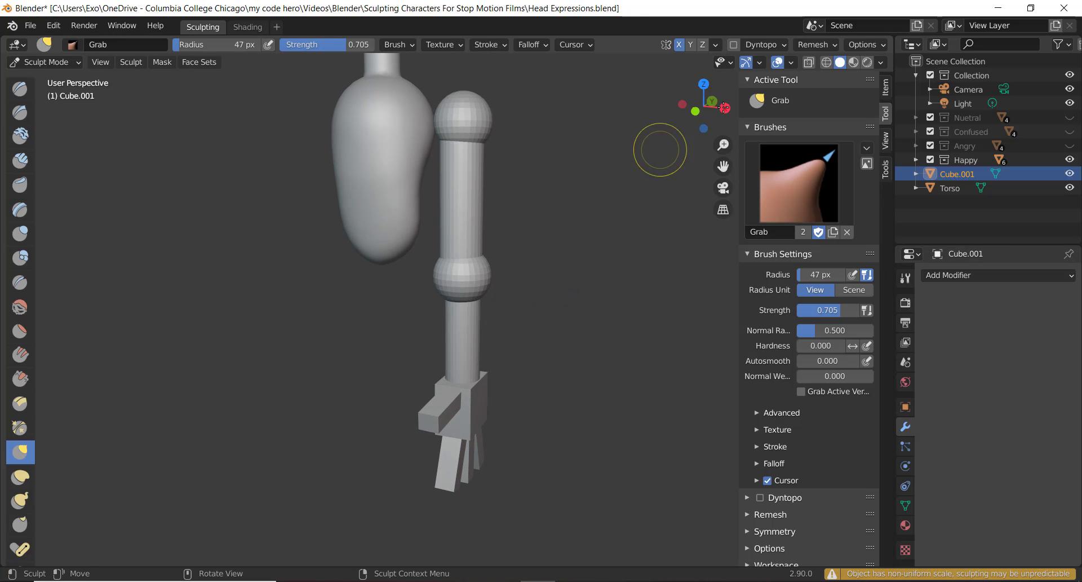
middle_drag(570, 219, 508, 261)
middle_drag(521, 304, 532, 206)
middle_drag(481, 284, 478, 265)
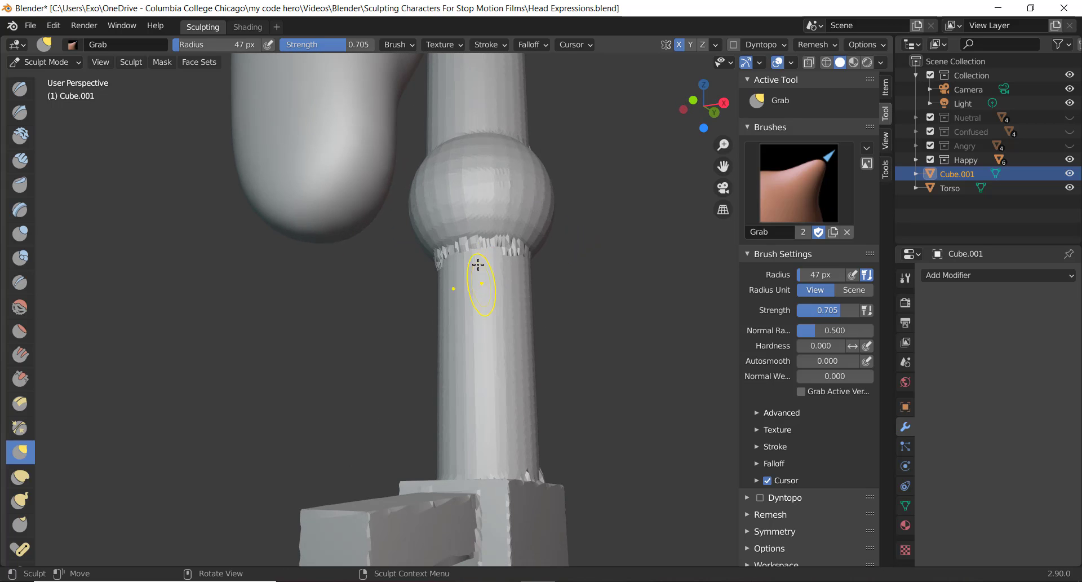
mouse_move(573, 257)
middle_down()
mouse_move(510, 235)
mouse_move(502, 278)
middle_up()
drag(468, 239, 475, 250)
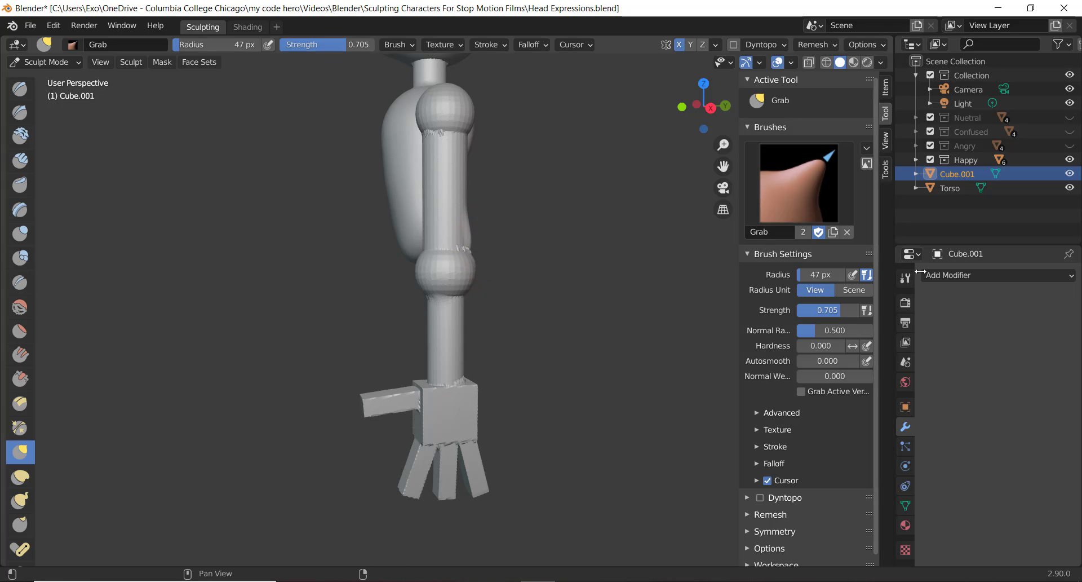
Add a Mirror modifier on the X axis to the arm, using the Torso as the mirror object.
click(994, 276)
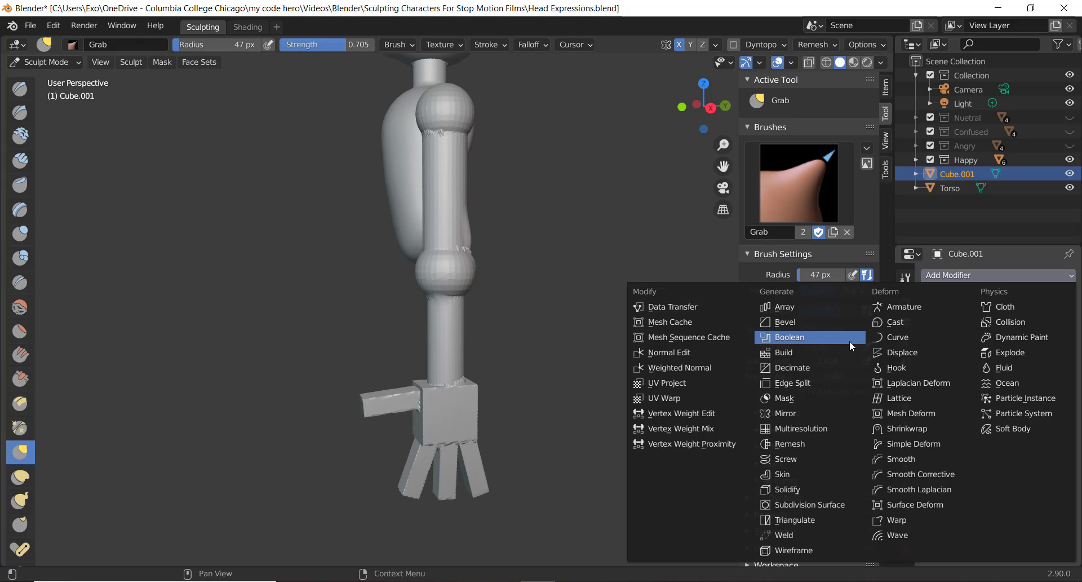
click(787, 413)
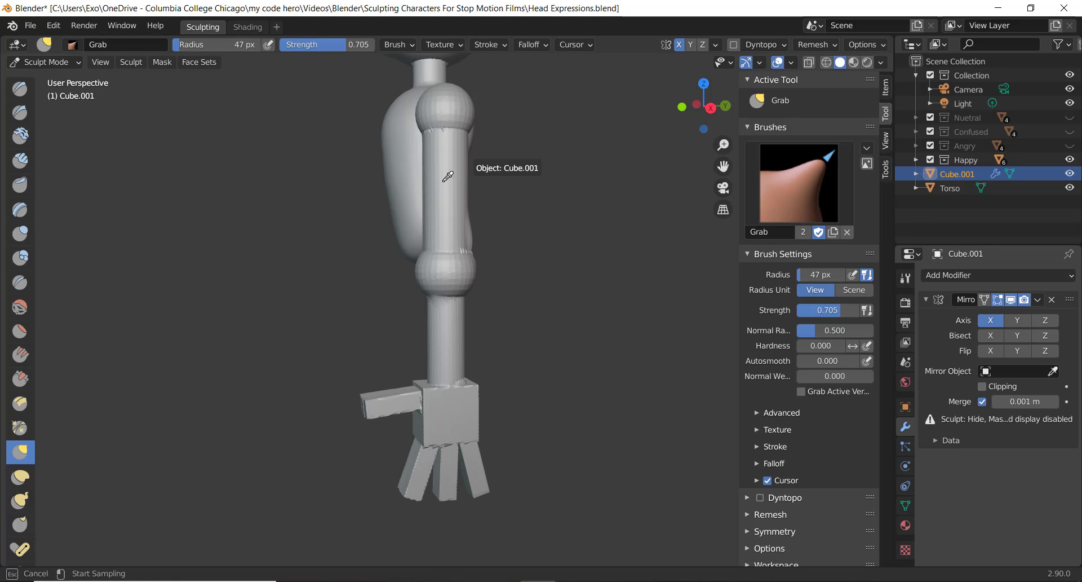
click(405, 184)
middle_drag(361, 237, 554, 206)
scroll(476, 277, down, 3)
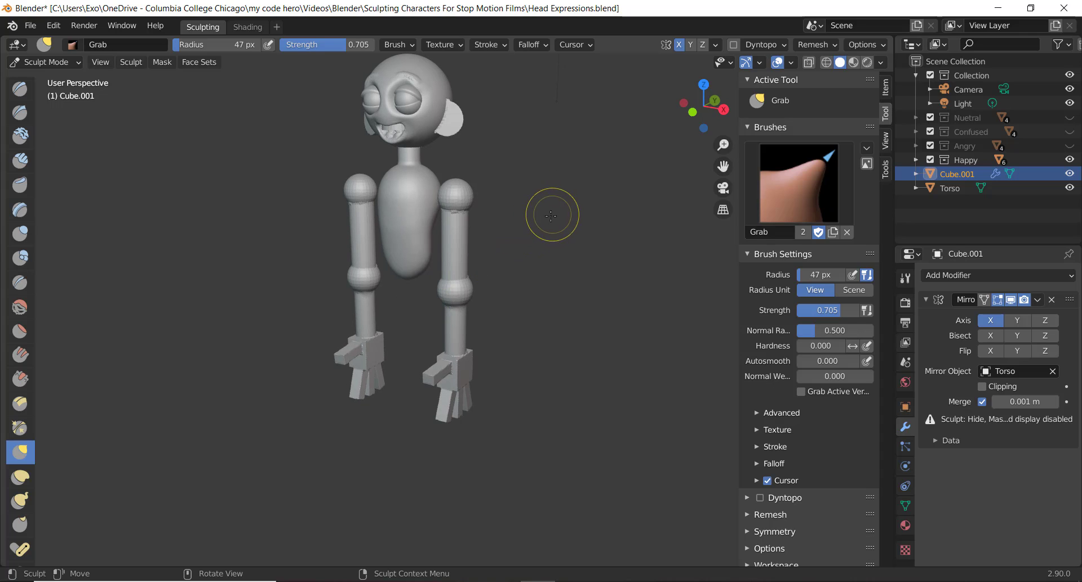
Return to Object Mode and scale the mirrored arms uniformly to about 0.916.
key(grave)
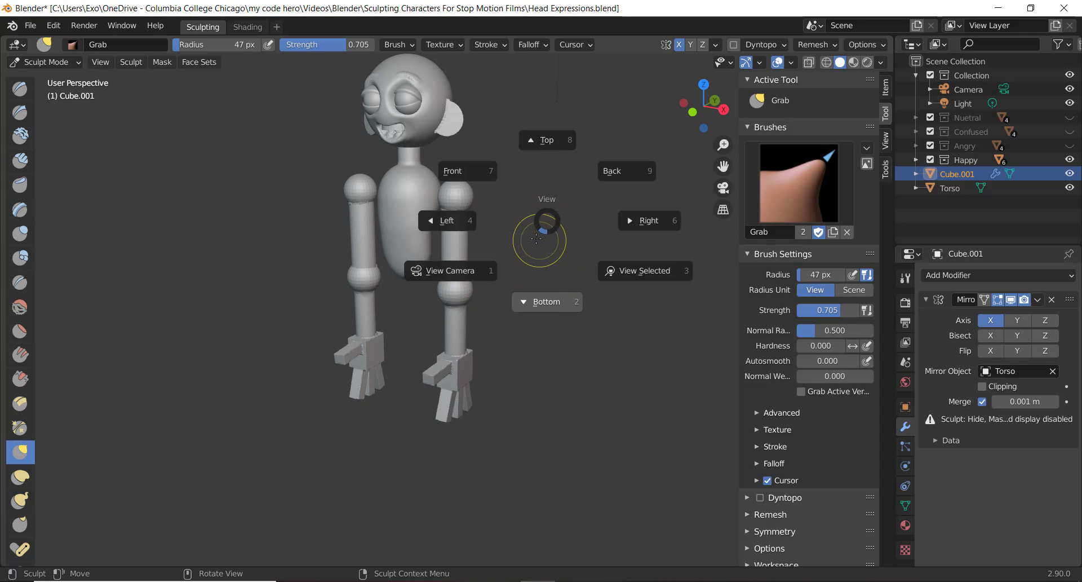
key(Escape)
key(ctrl+Tab)
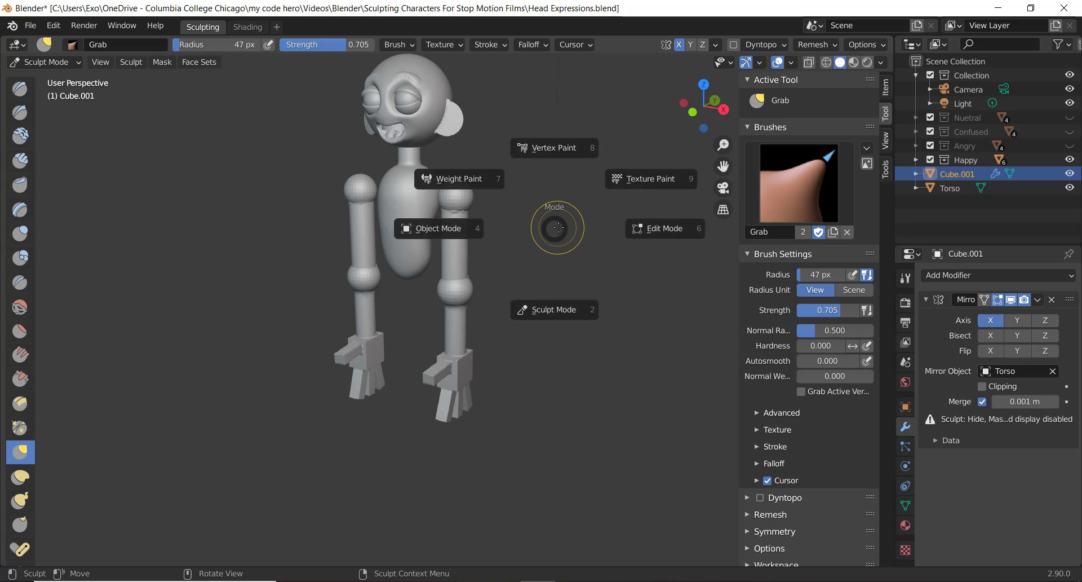
click(469, 252)
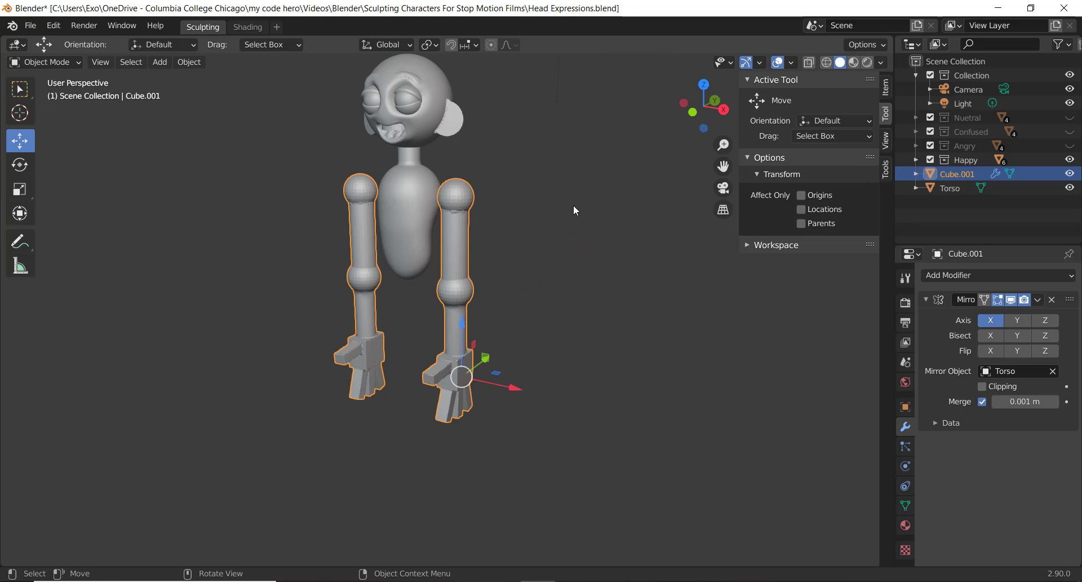
key(s)
click(512, 246)
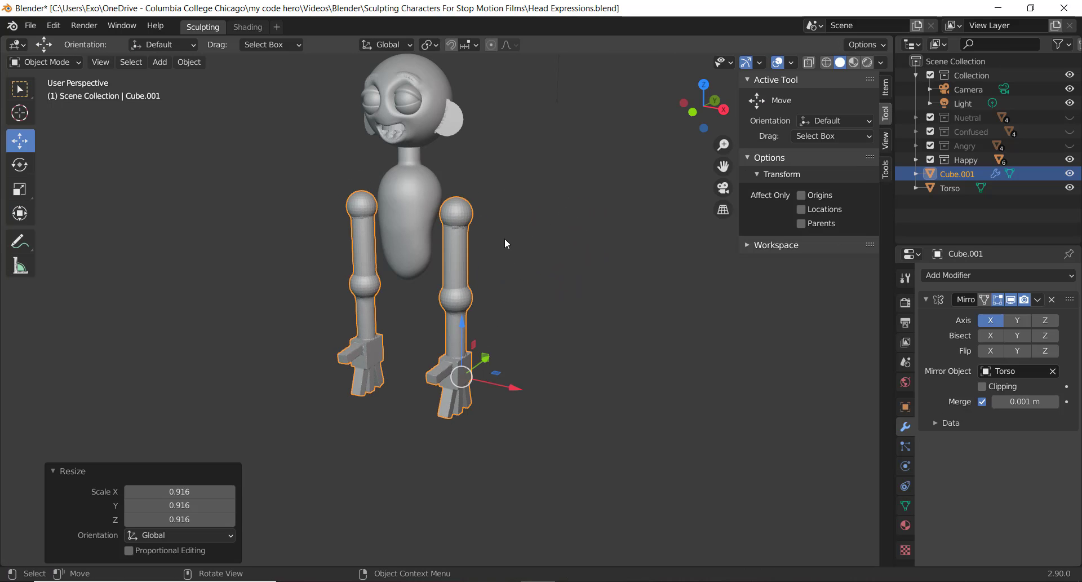
Set the arm's origin to its geometry.
right_click(505, 238)
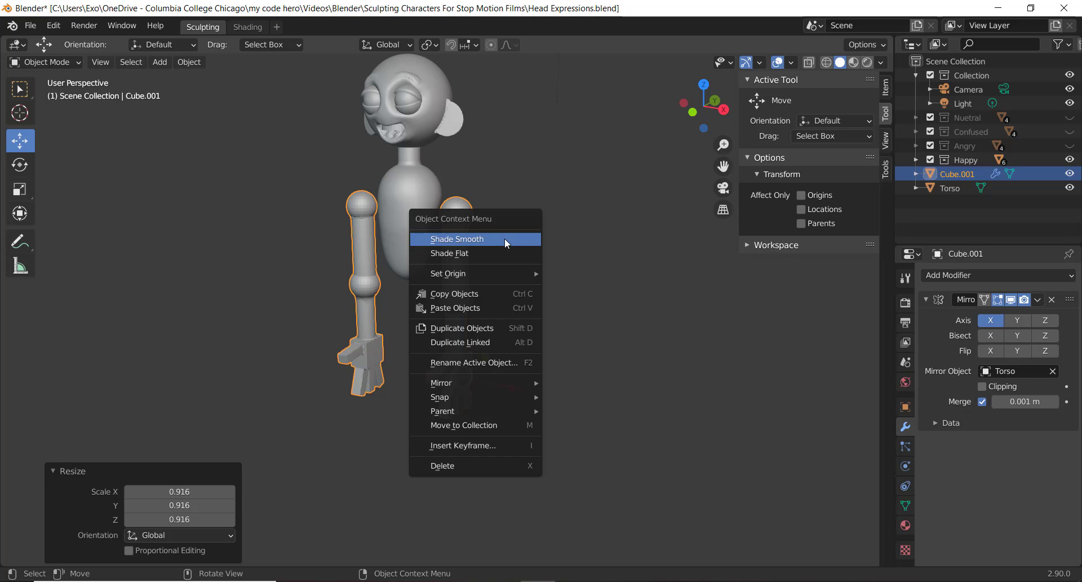
mouse_move(507, 272)
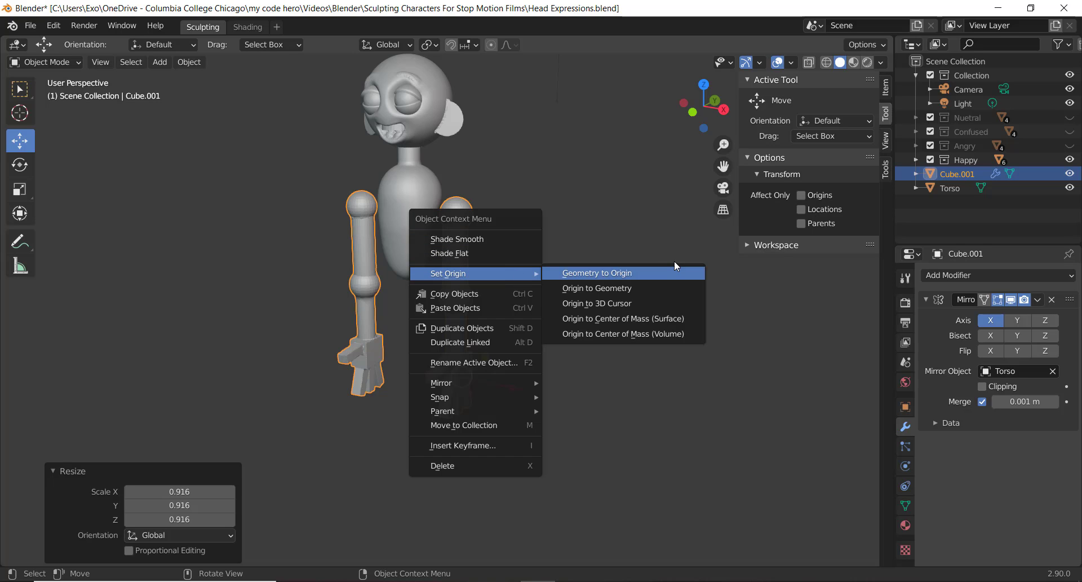
click(638, 288)
Move the arm up about 0.468 m and about 0.304 m along negative X, bringing both arms closer to the torso.
mouse_move(583, 310)
middle_down()
mouse_move(677, 309)
mouse_move(599, 297)
middle_up()
scroll(597, 296, up, 1)
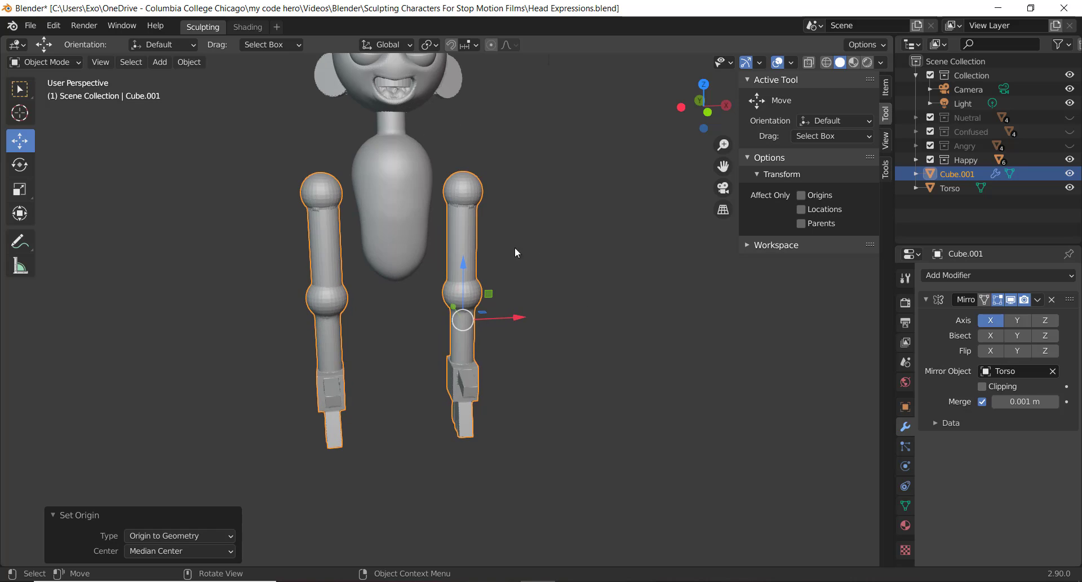
drag(466, 265, 464, 243)
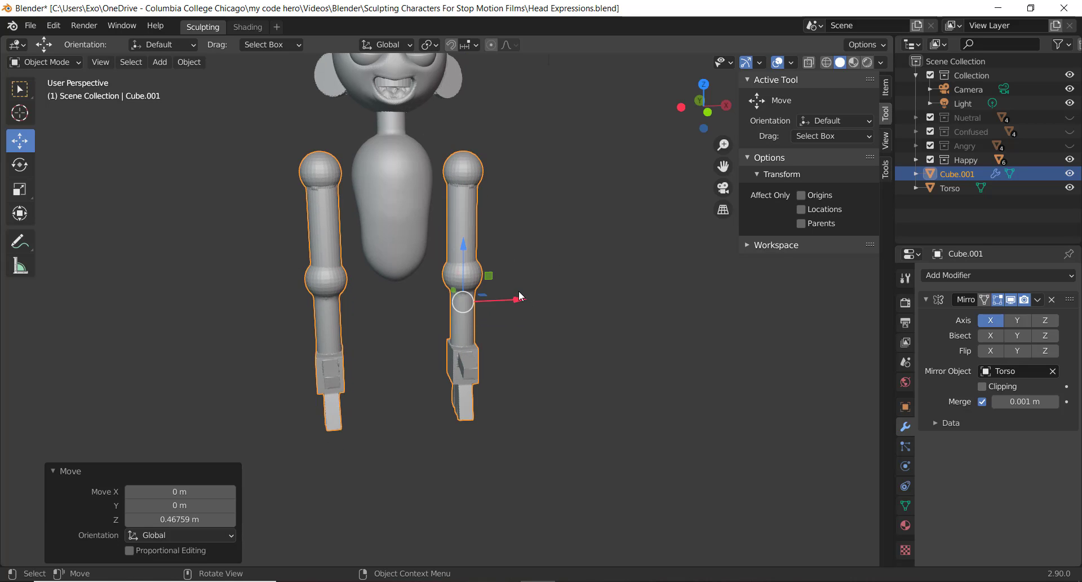
drag(518, 290, 496, 283)
middle_drag(536, 275, 502, 346)
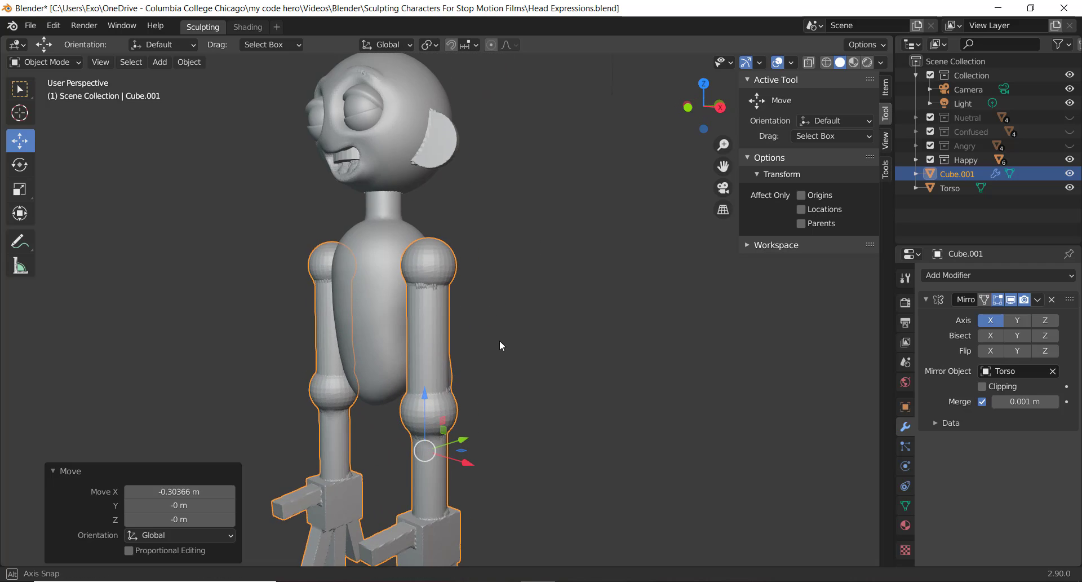
scroll(535, 355, up, 3)
middle_drag(573, 365, 781, 522)
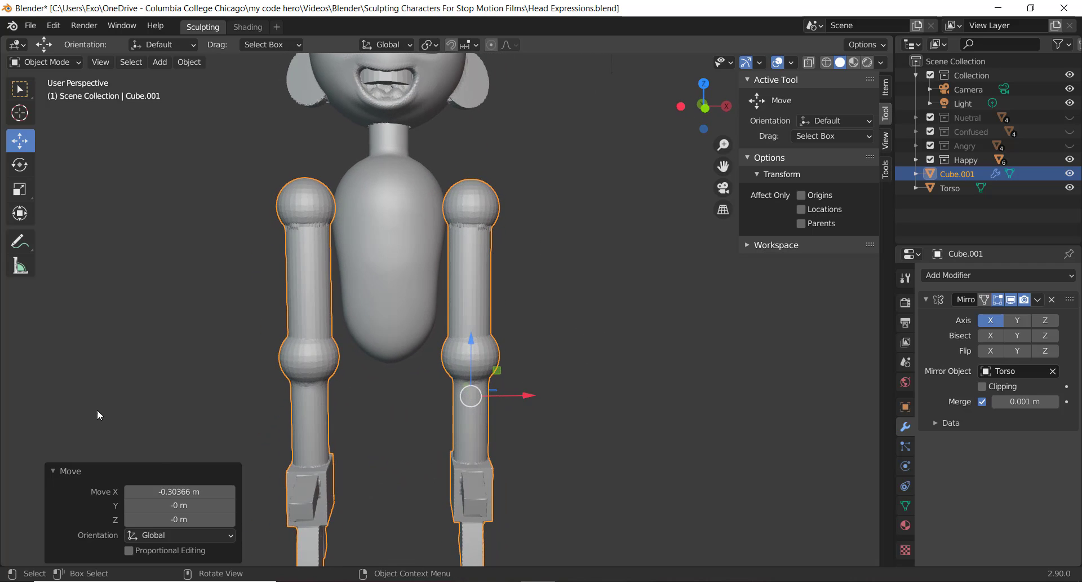